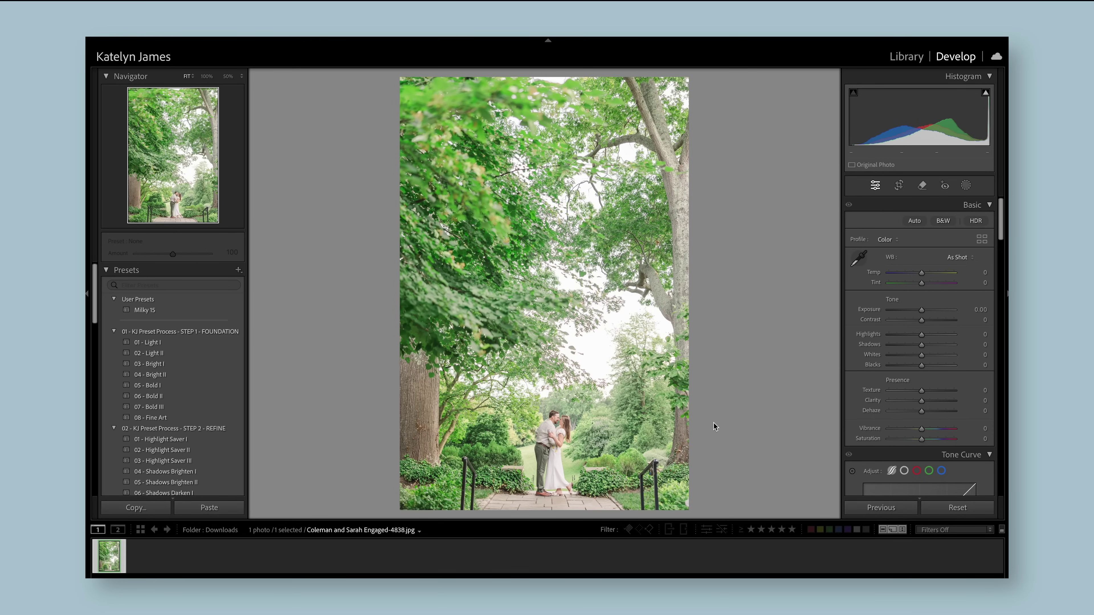
- Check the couple up close, then set up Generative AI Remove with brush size about 27
{"action": "left_click", "coordinate": [723, 330]}
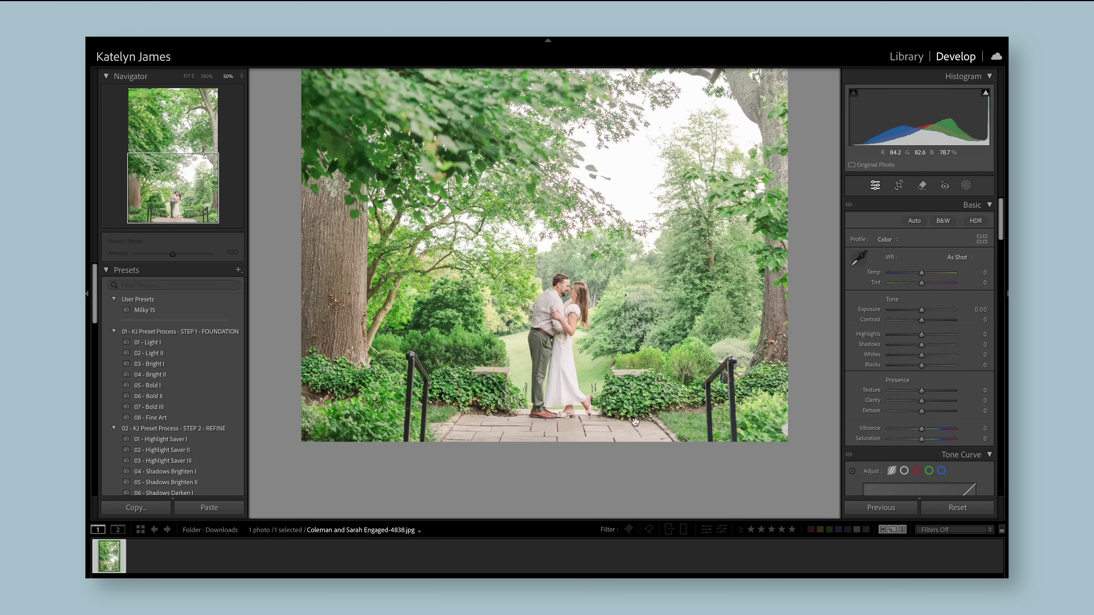
{"action": "left_click", "coordinate": [692, 397]}
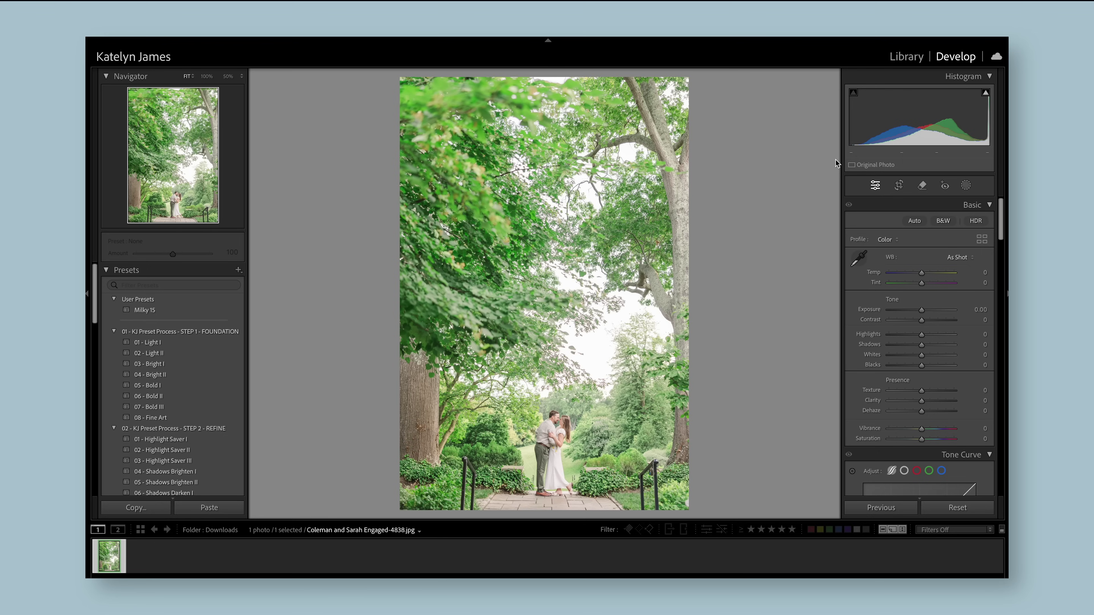
{"action": "left_click", "coordinate": [922, 186]}
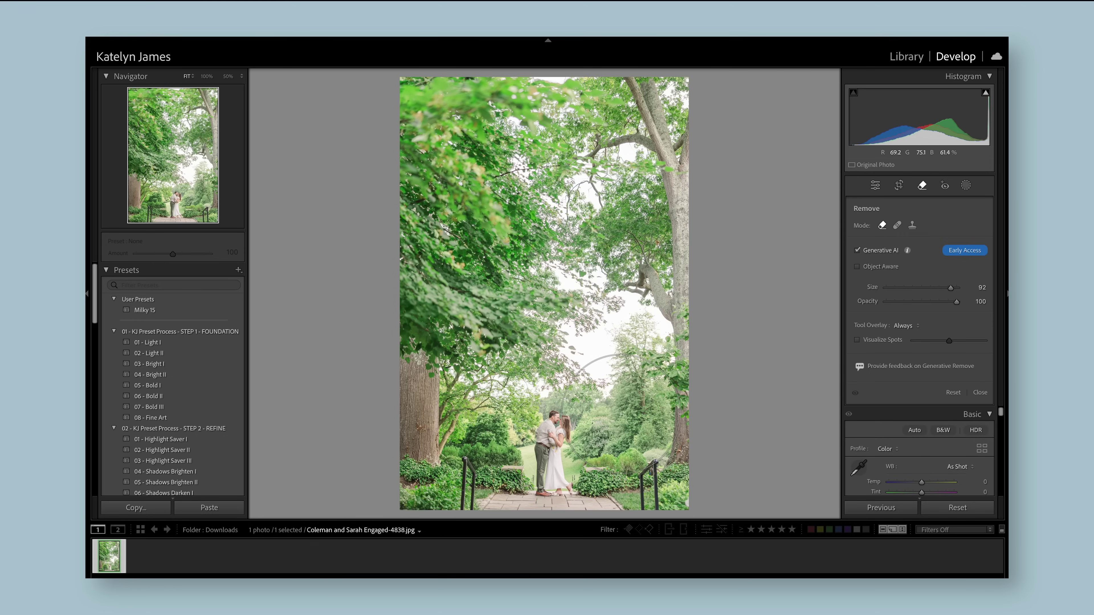
{"action": "scroll", "coordinate": [580, 340], "scroll_direction": "down", "scroll_amount": 5}
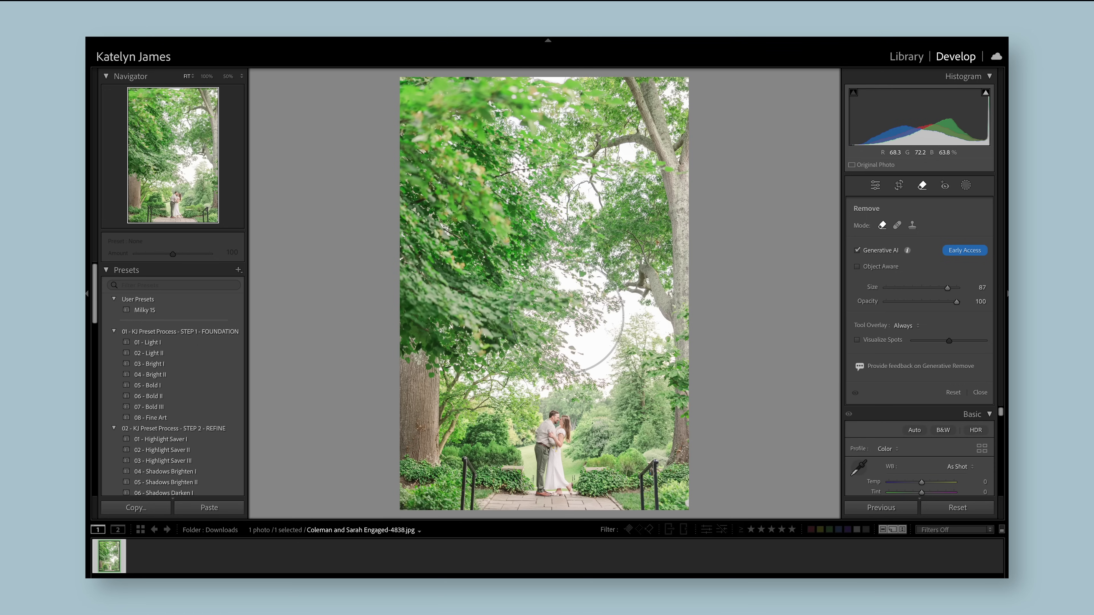
{"action": "scroll", "coordinate": [567, 316], "scroll_direction": "down", "scroll_amount": 5}
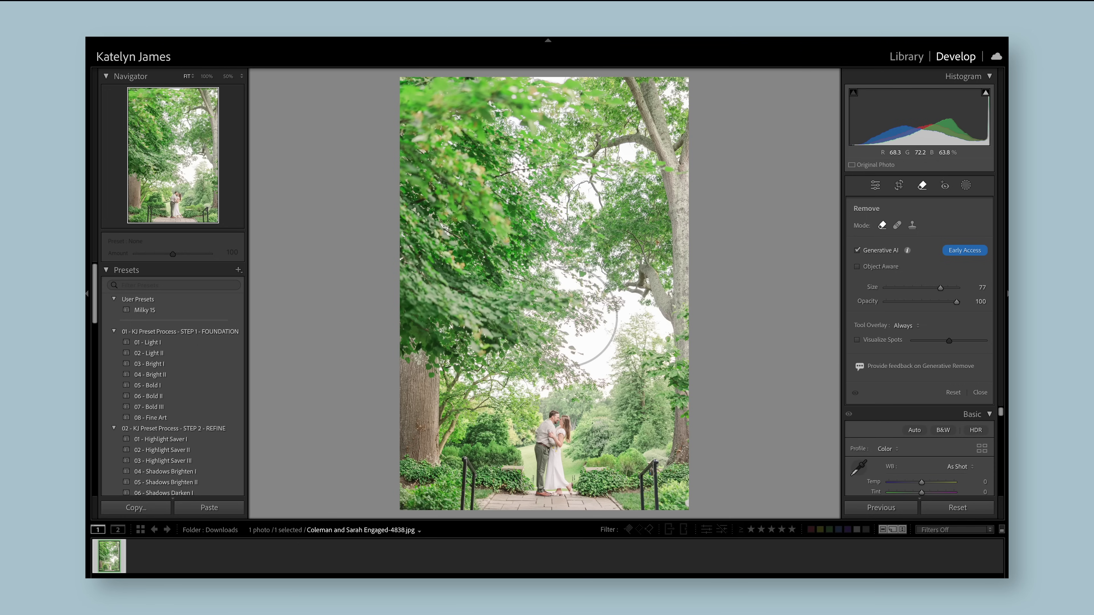
{"action": "left_click_drag", "start_coordinate": [938, 287], "coordinate": [904, 291]}
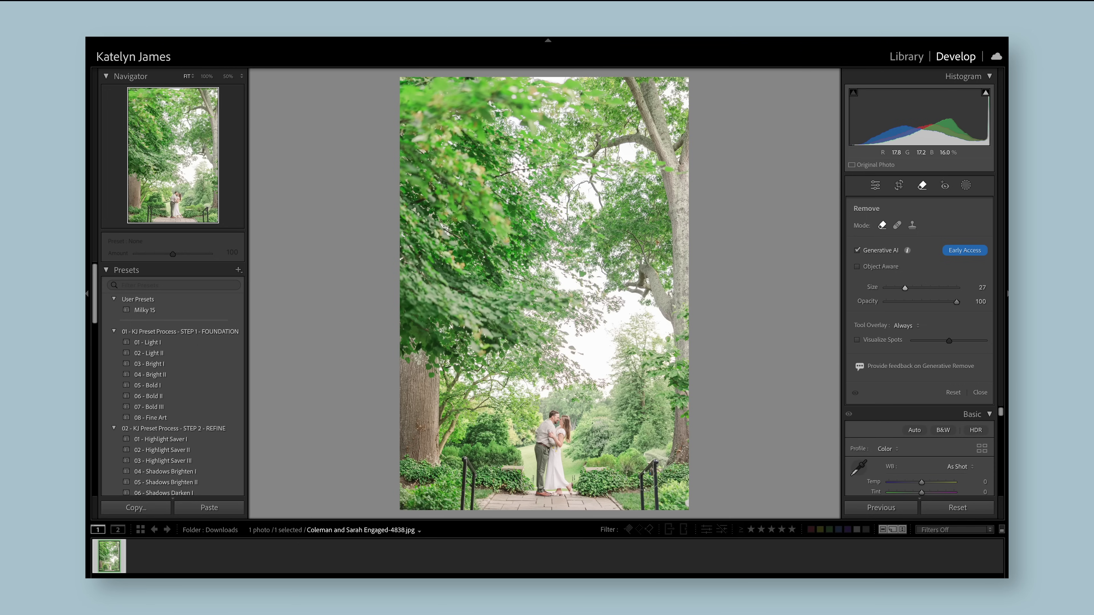
- Paint over the right and left stair railings and generate their removal
{"action": "left_click_drag", "start_coordinate": [649, 459], "coordinate": [657, 506]}
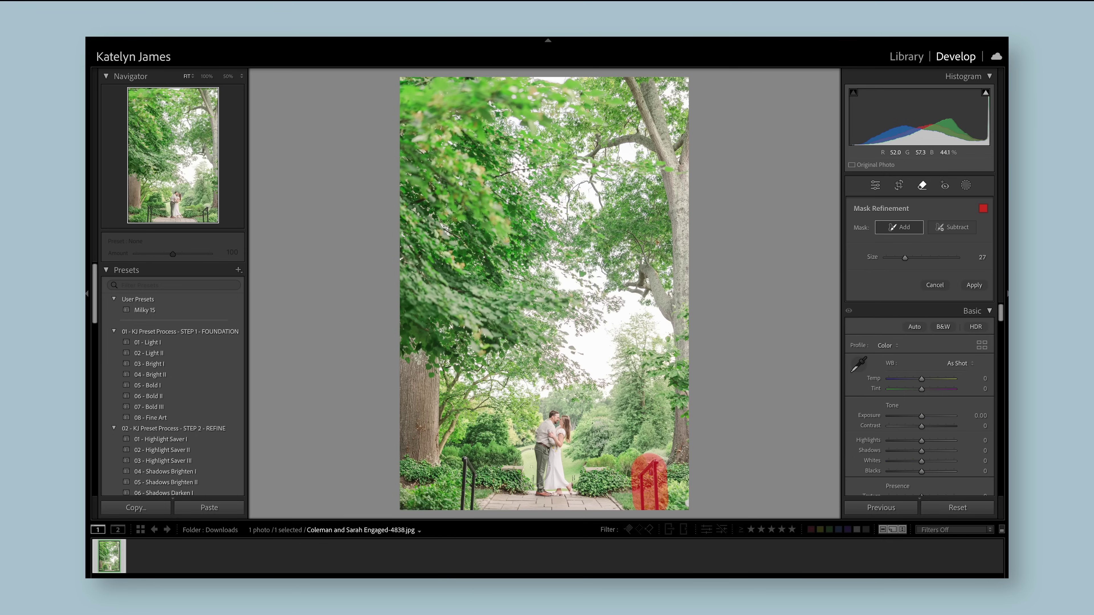
{"action": "left_click_drag", "start_coordinate": [468, 466], "coordinate": [467, 497]}
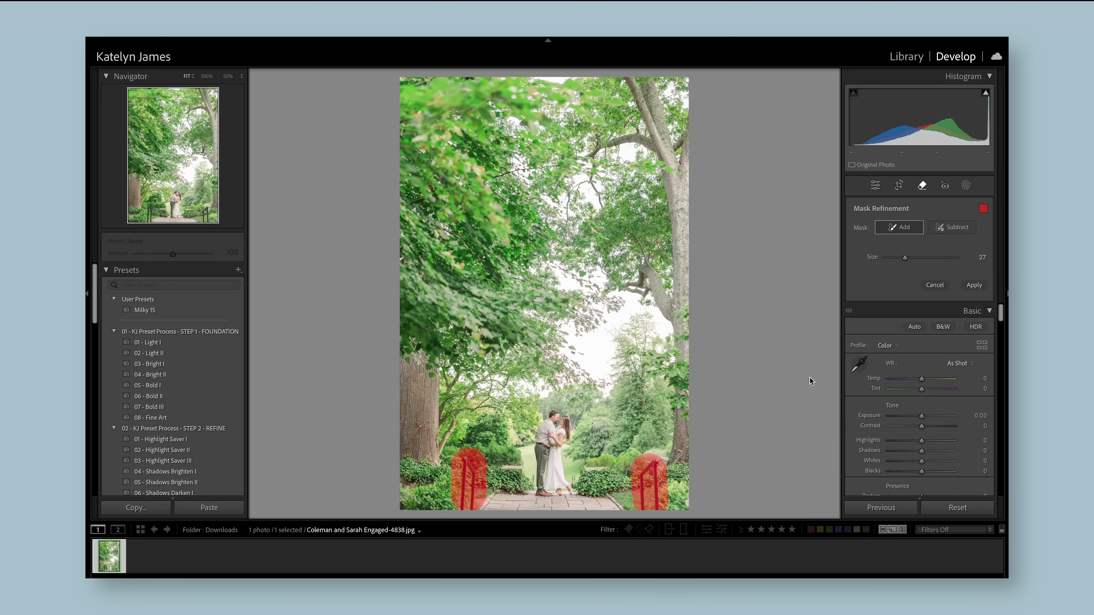
{"action": "left_click", "coordinate": [974, 285]}
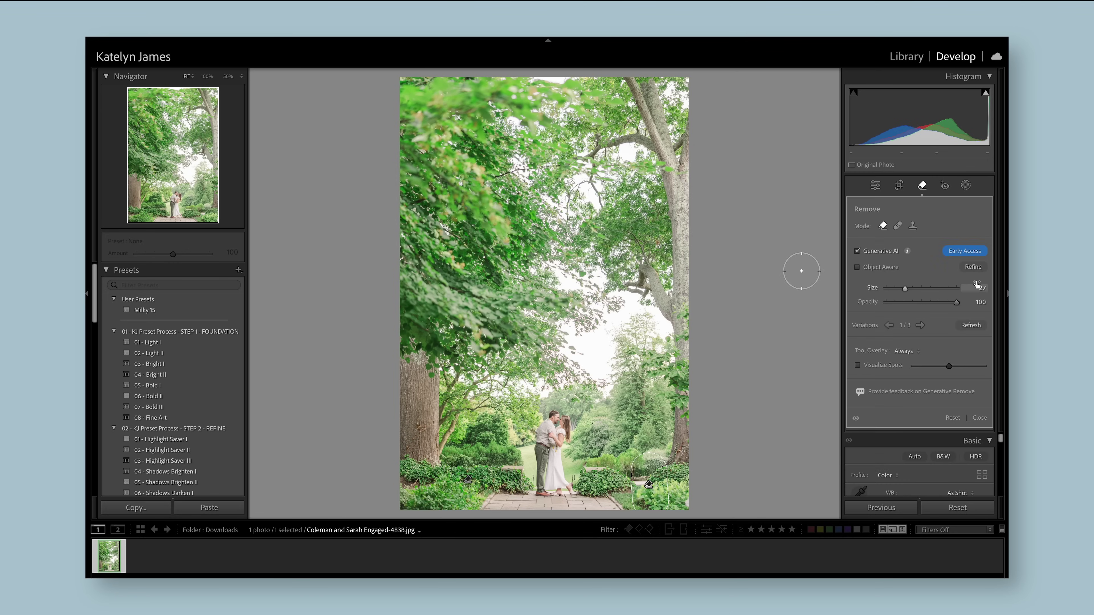
- Inspect the removed railing areas and left path edge zoomed in, then return to Fit
{"action": "left_click", "coordinate": [922, 186]}
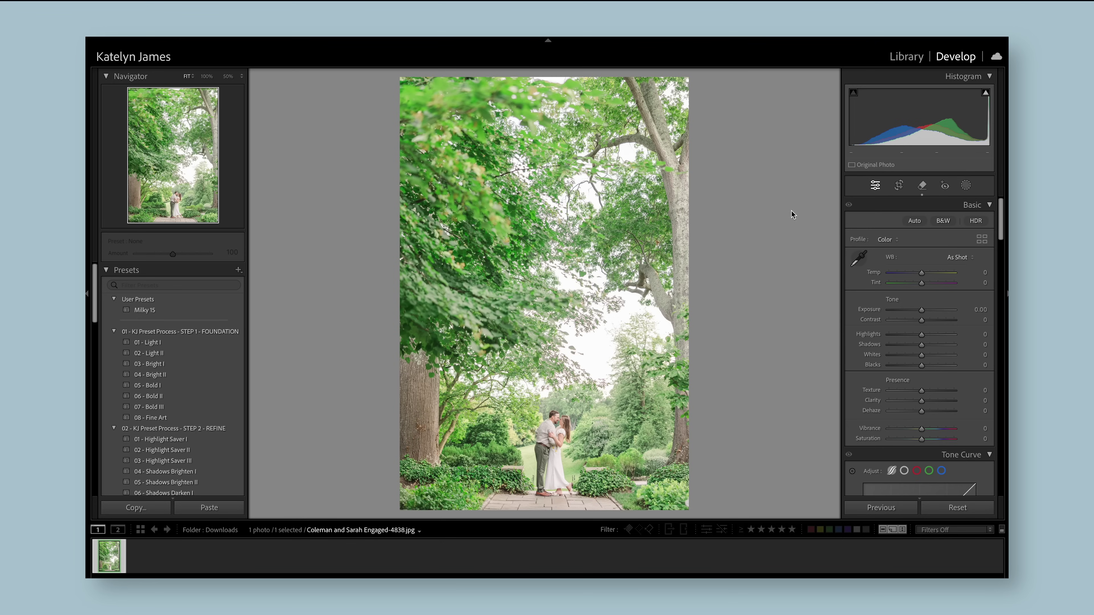
{"action": "left_click", "coordinate": [585, 374]}
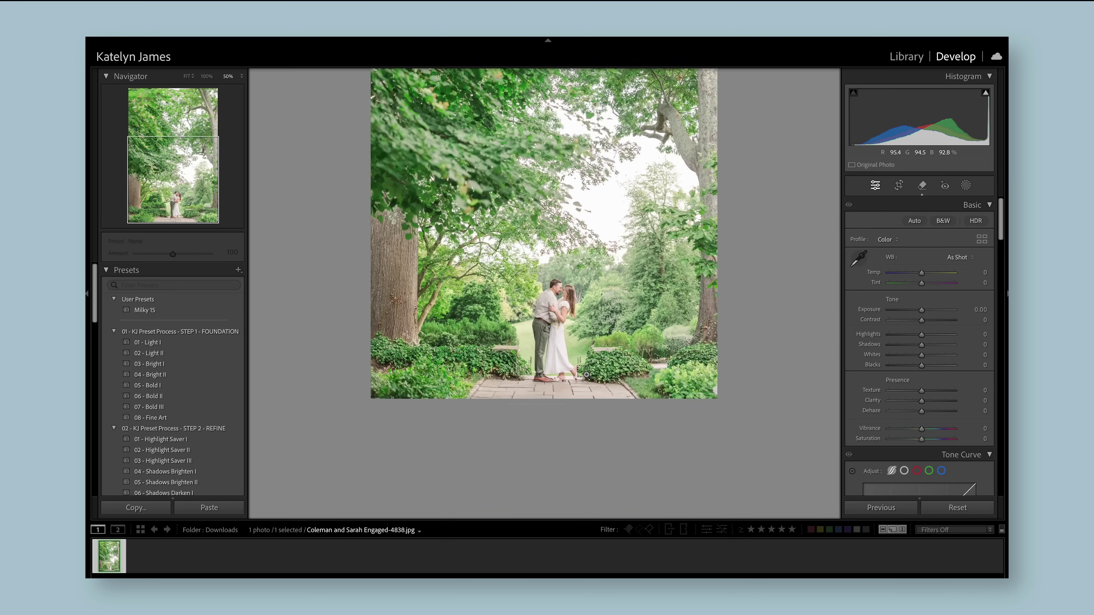
{"action": "left_click_drag", "start_coordinate": [610, 410], "coordinate": [533, 323]}
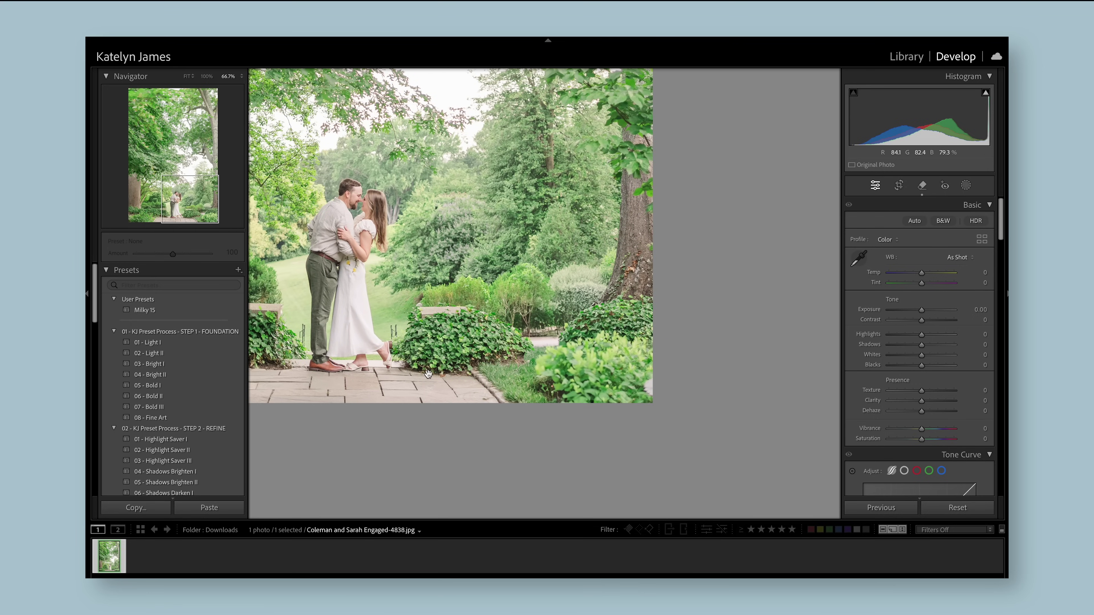
{"action": "left_click_drag", "start_coordinate": [384, 345], "coordinate": [589, 329]}
{"action": "mouse_move", "coordinate": [500, 336]}
{"action": "left_mouse_down"}
{"action": "mouse_move", "coordinate": [615, 343]}
{"action": "mouse_move", "coordinate": [492, 344]}
{"action": "left_mouse_up"}
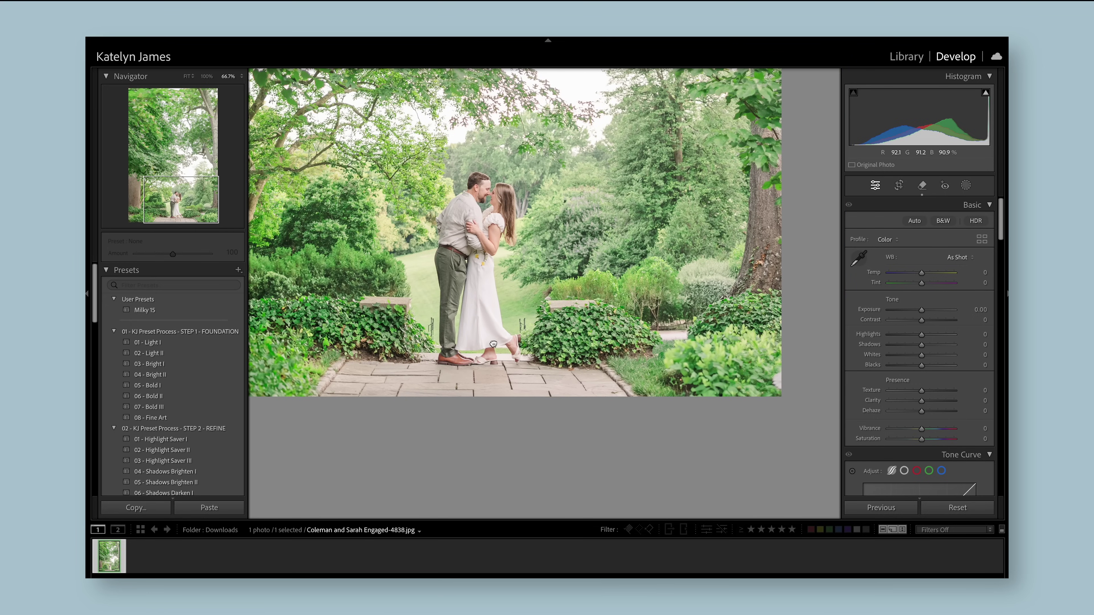
{"action": "left_click", "coordinate": [599, 336]}
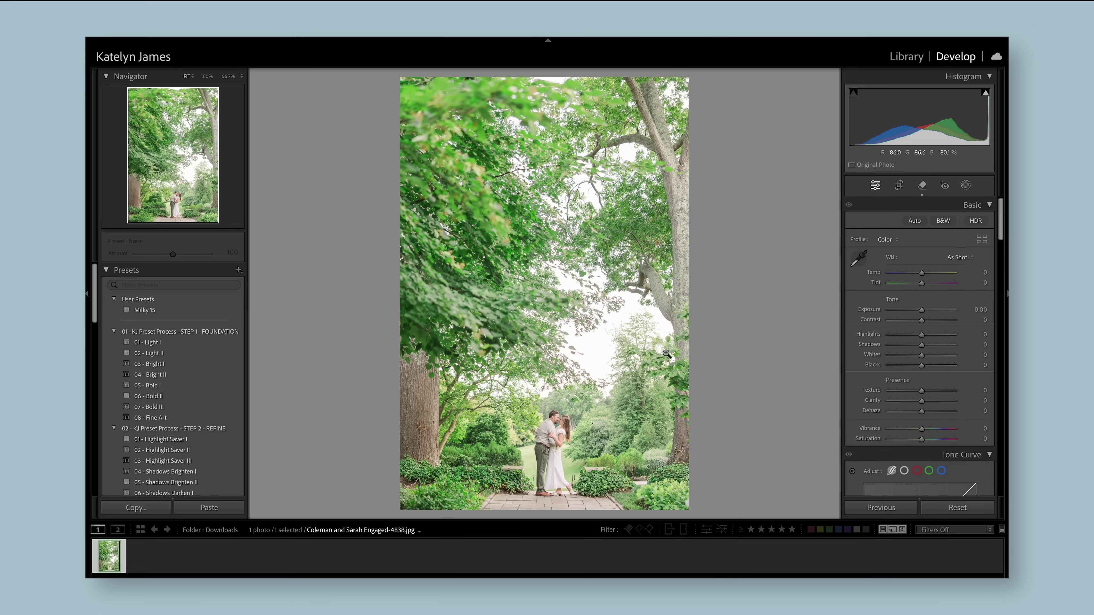
{"action": "left_click", "coordinate": [921, 185]}
- Delete the right railing's removal spot and regenerate it with a size 19 brush
{"action": "left_click", "coordinate": [648, 485]}
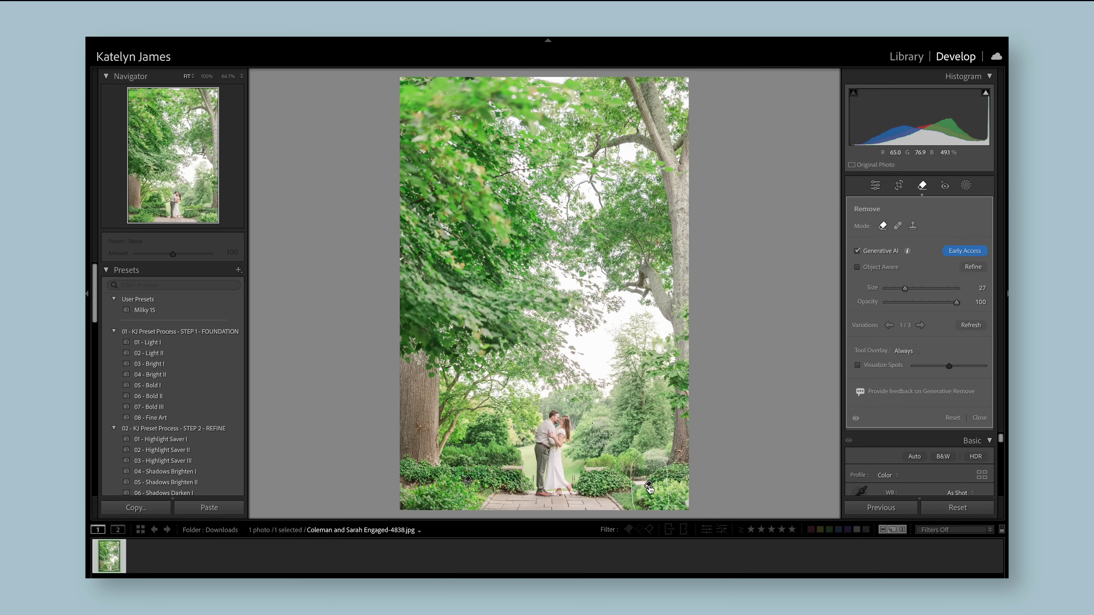
{"action": "key", "text": "Delete"}
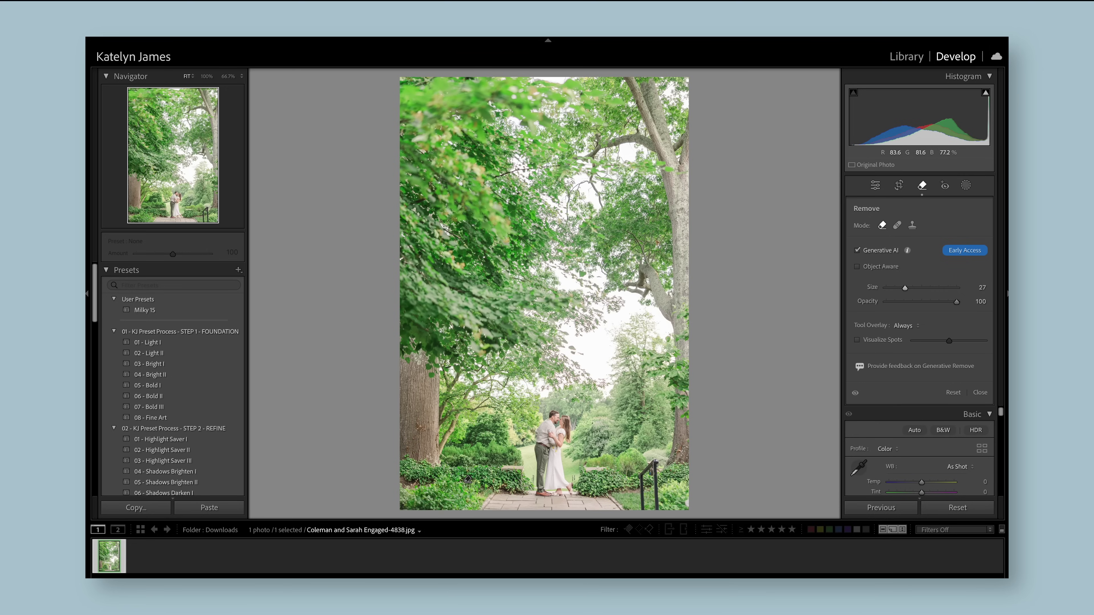
{"action": "scroll", "coordinate": [652, 466], "scroll_direction": "down", "scroll_amount": 4}
{"action": "mouse_move", "coordinate": [652, 467]}
{"action": "left_mouse_down"}
{"action": "mouse_move", "coordinate": [650, 502]}
{"action": "mouse_move", "coordinate": [652, 487]}
{"action": "left_mouse_up"}
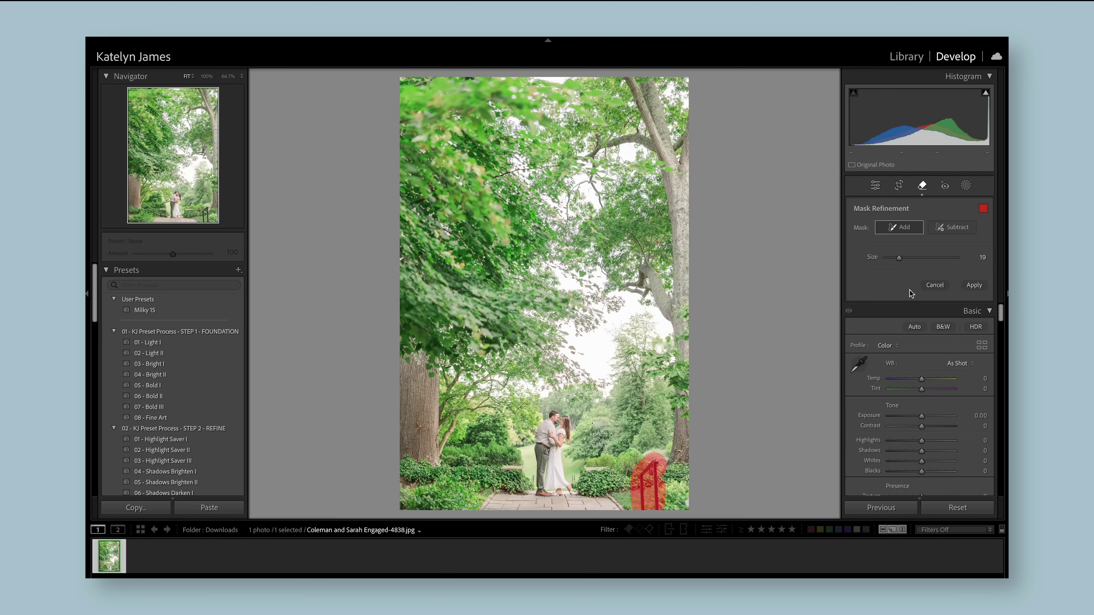
{"action": "left_click", "coordinate": [972, 285]}
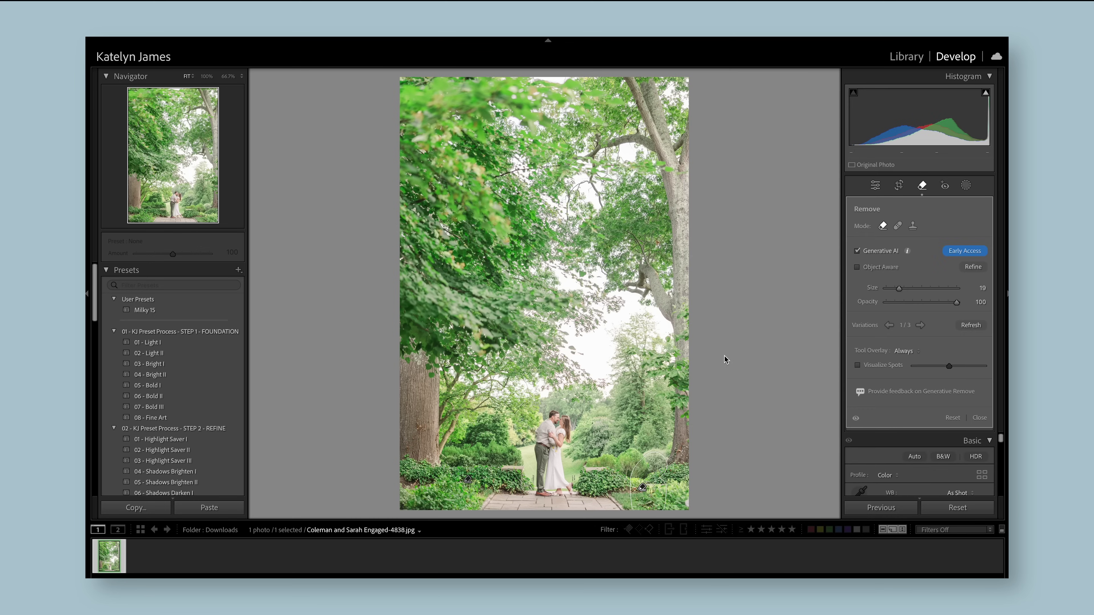
- Close the Remove tool, check the new right-railing fill up close, and switch to Library
{"action": "left_click", "coordinate": [922, 186]}
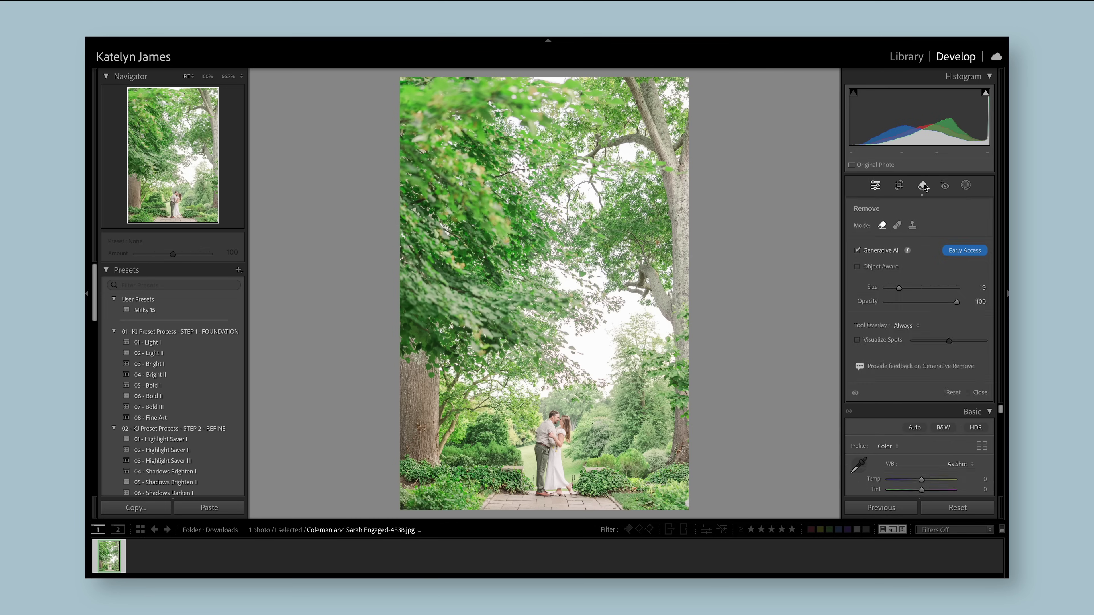
{"action": "left_click", "coordinate": [616, 444]}
{"action": "left_click", "coordinate": [660, 341]}
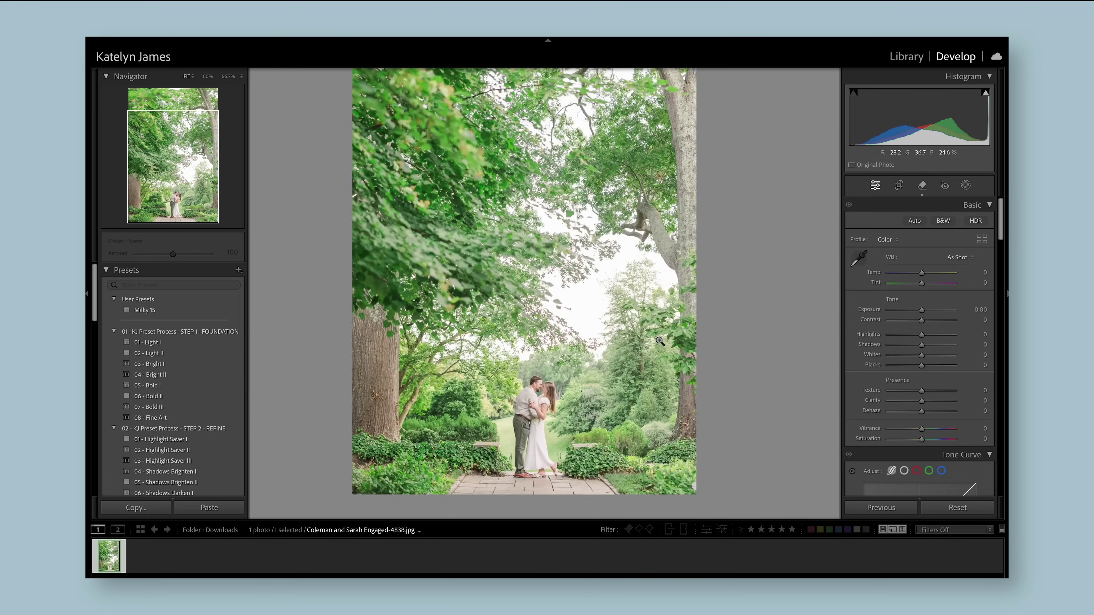
{"action": "left_click", "coordinate": [659, 341]}
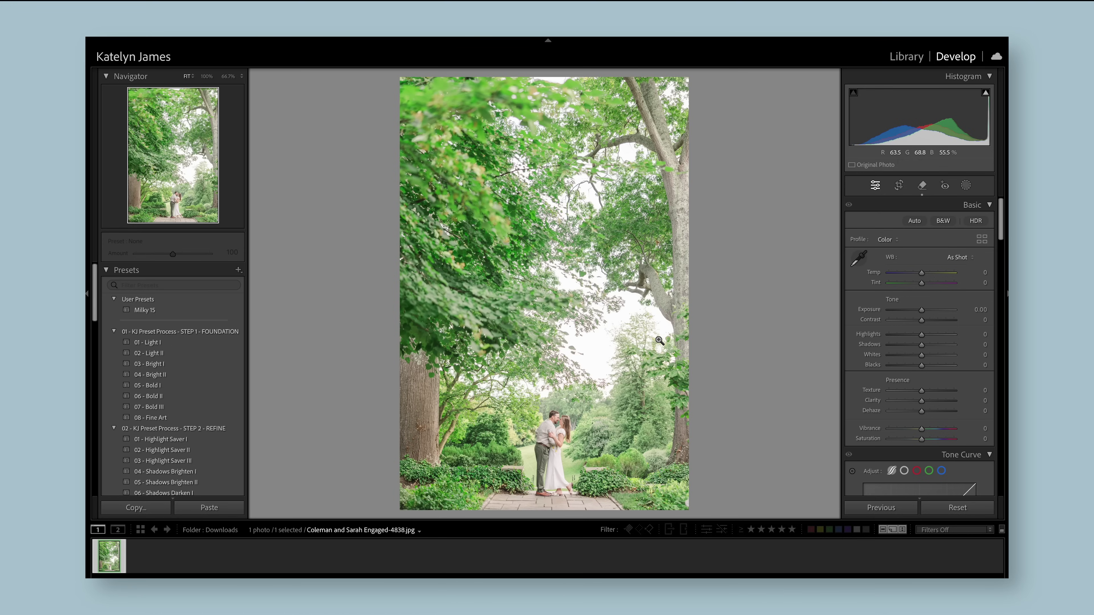
{"action": "left_click", "coordinate": [912, 58]}
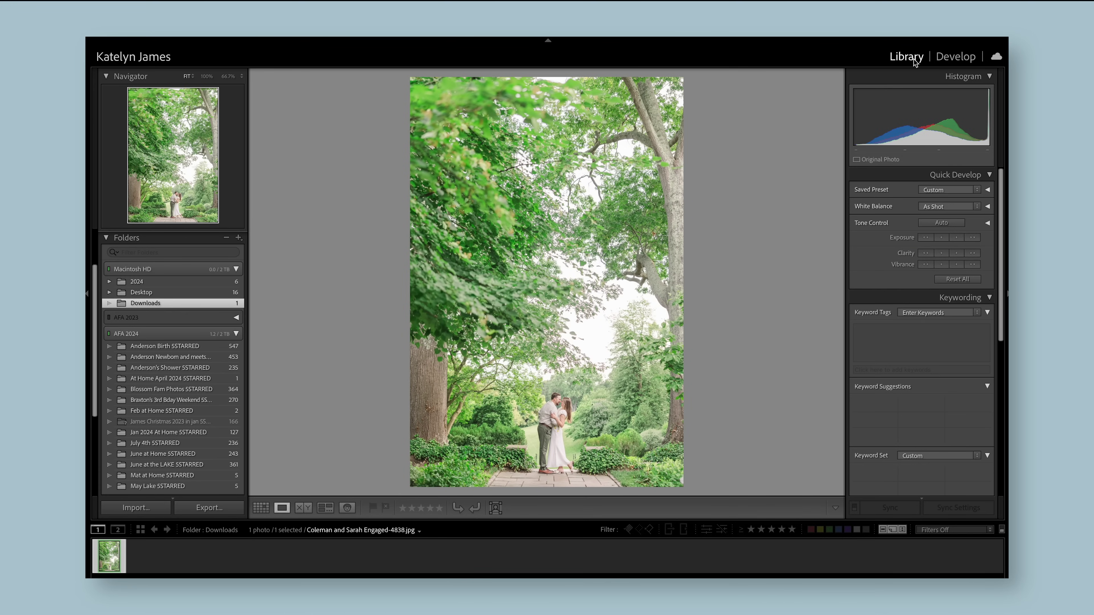
- Show the July 4th 5STARRED folder in Grid and preview the three laughing kids photo
{"action": "key", "text": "g"}
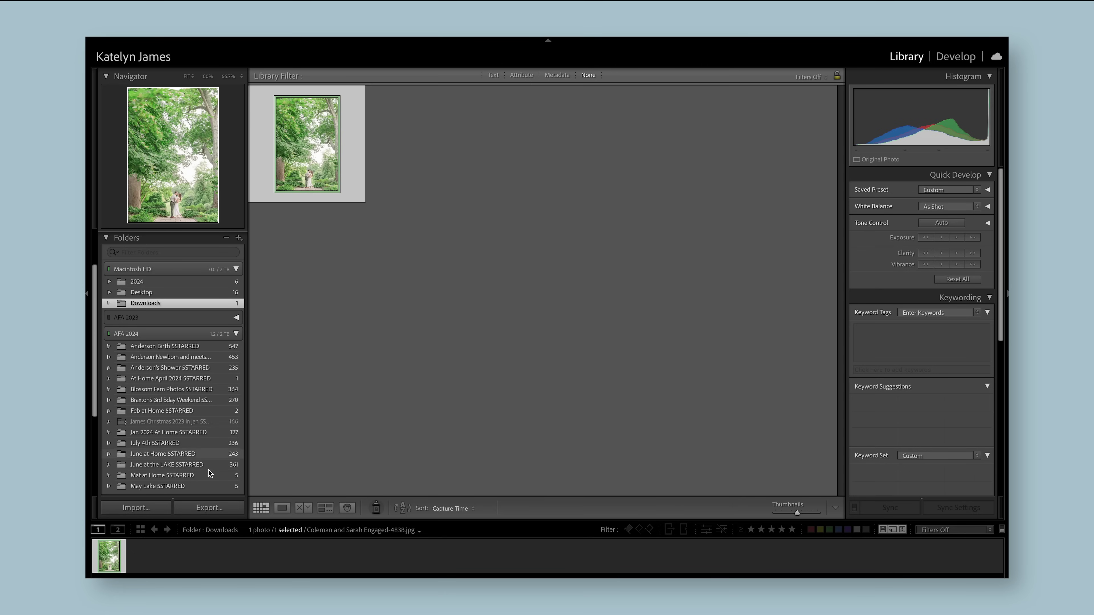
{"action": "left_click", "coordinate": [181, 443]}
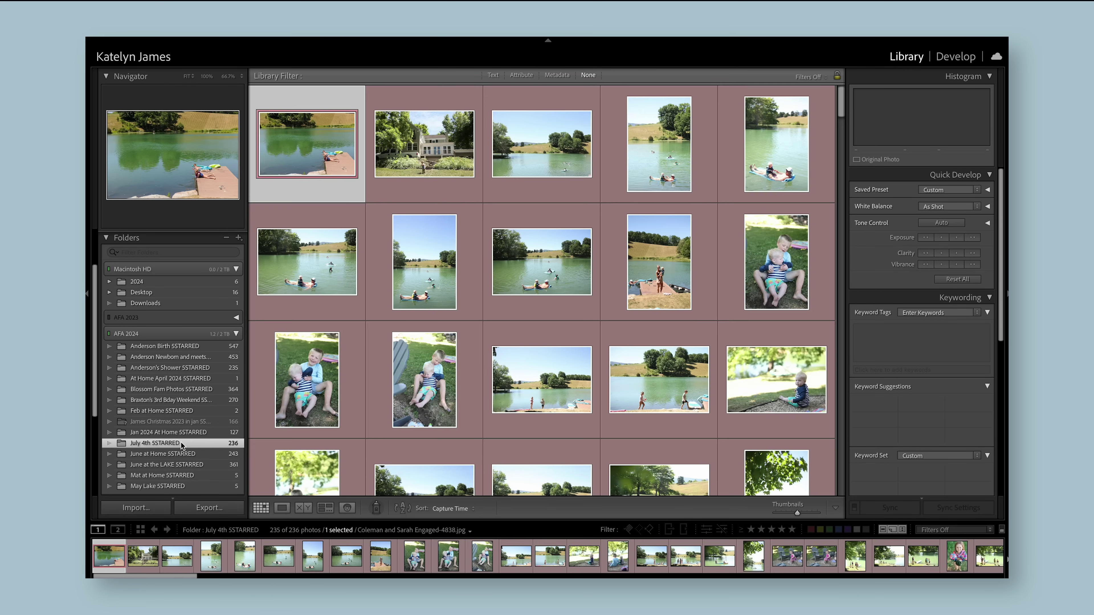
{"action": "scroll", "coordinate": [623, 332], "scroll_direction": "down", "scroll_amount": 15}
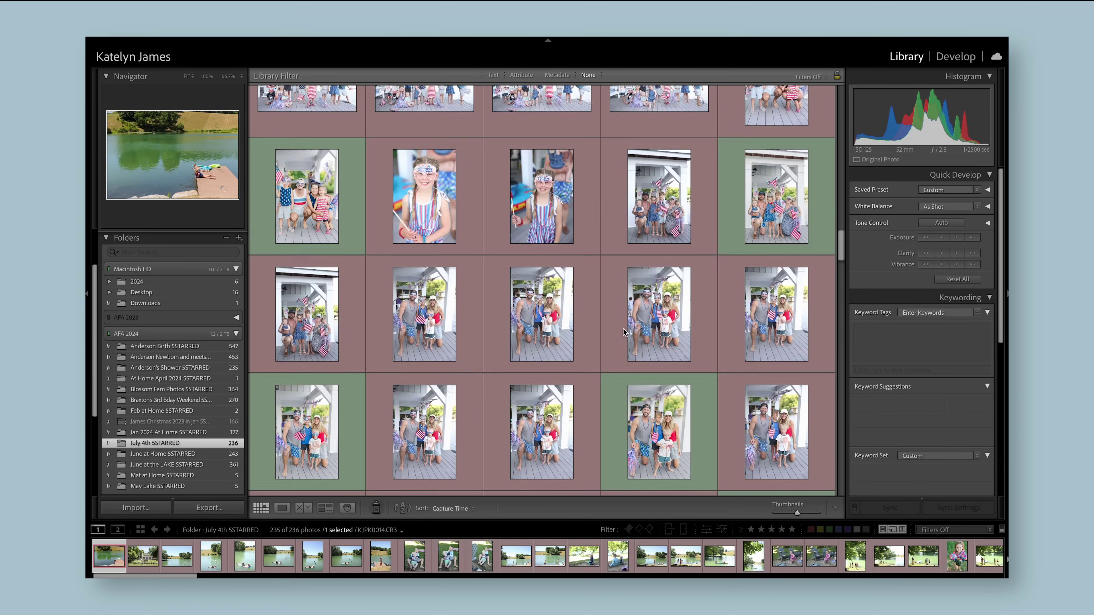
{"action": "scroll", "coordinate": [623, 332], "scroll_direction": "down", "scroll_amount": 20}
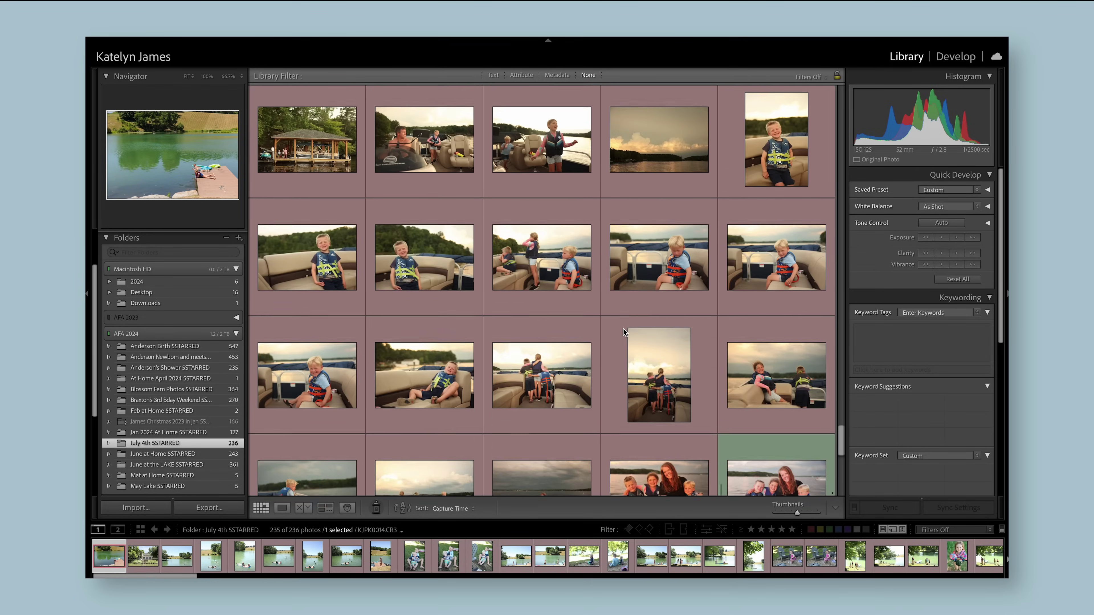
{"action": "scroll", "coordinate": [623, 332], "scroll_direction": "down", "scroll_amount": 20}
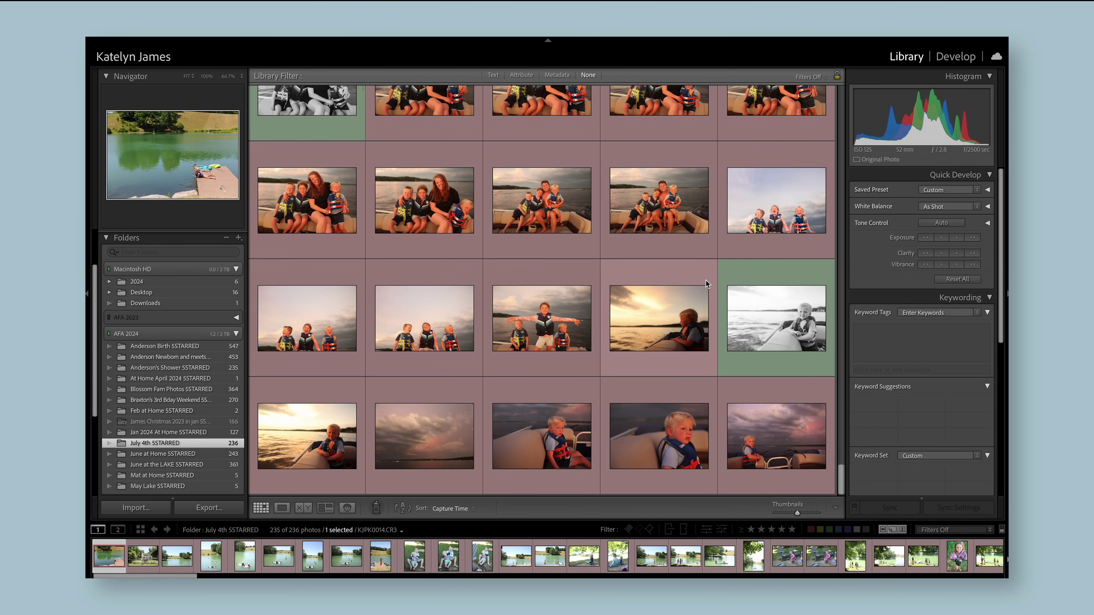
{"action": "double_click", "coordinate": [769, 217]}
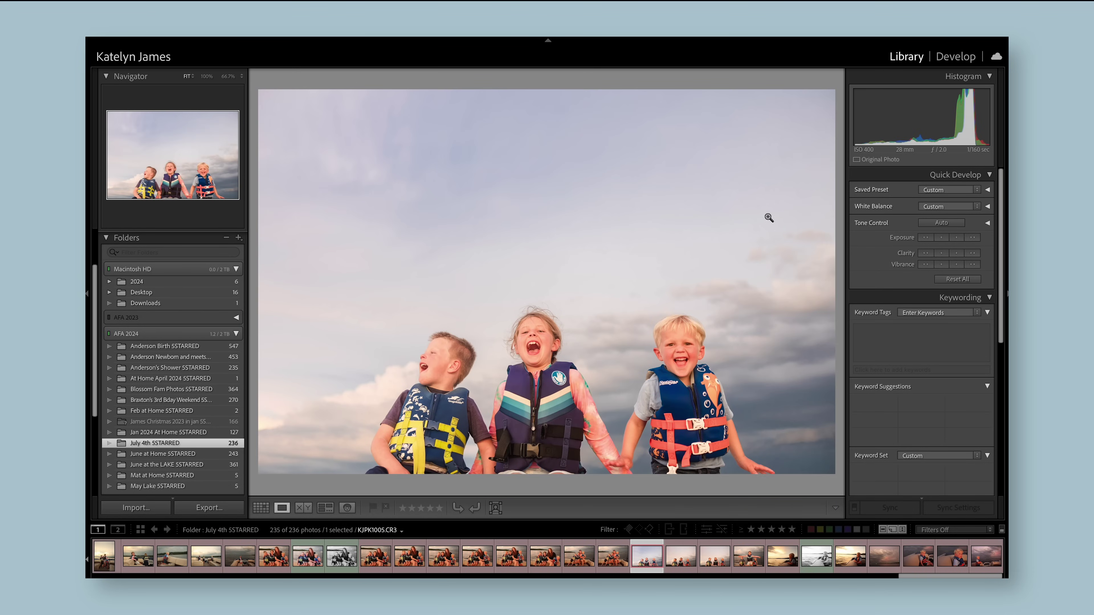
{"action": "double_click", "coordinate": [754, 202]}
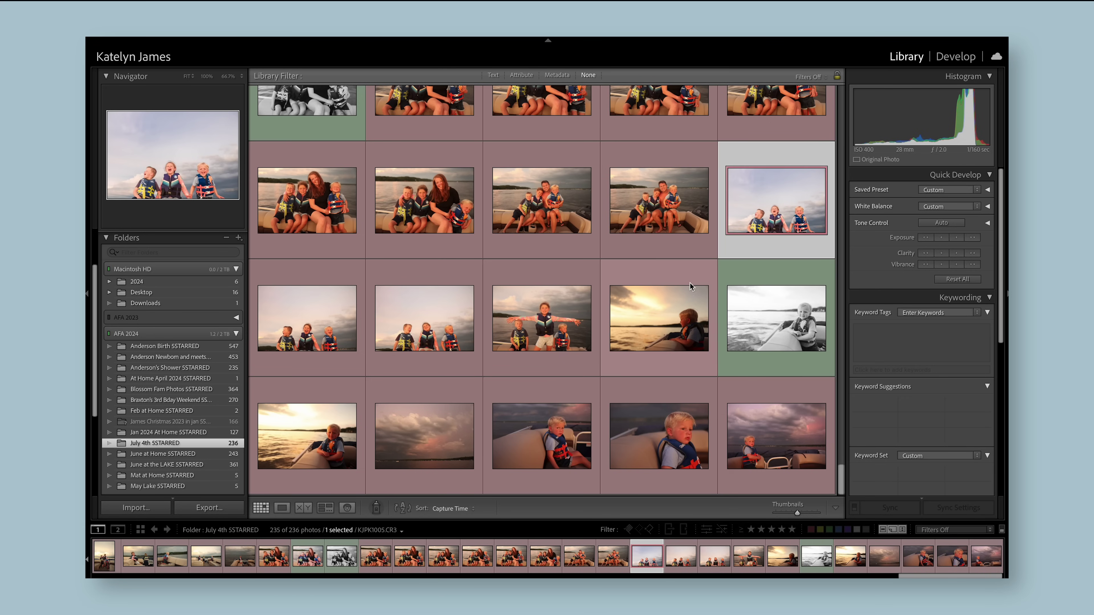
- Open the flag bunting dock photo in Loupe view
{"action": "scroll", "coordinate": [690, 287], "scroll_direction": "up", "scroll_amount": 15}
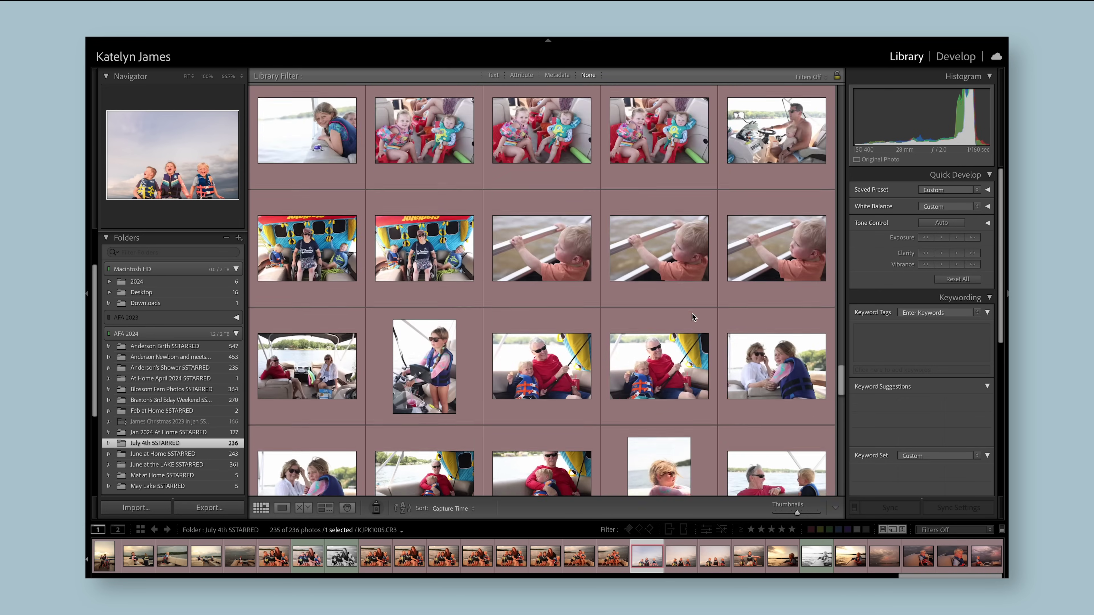
{"action": "scroll", "coordinate": [692, 317], "scroll_direction": "up", "scroll_amount": 10}
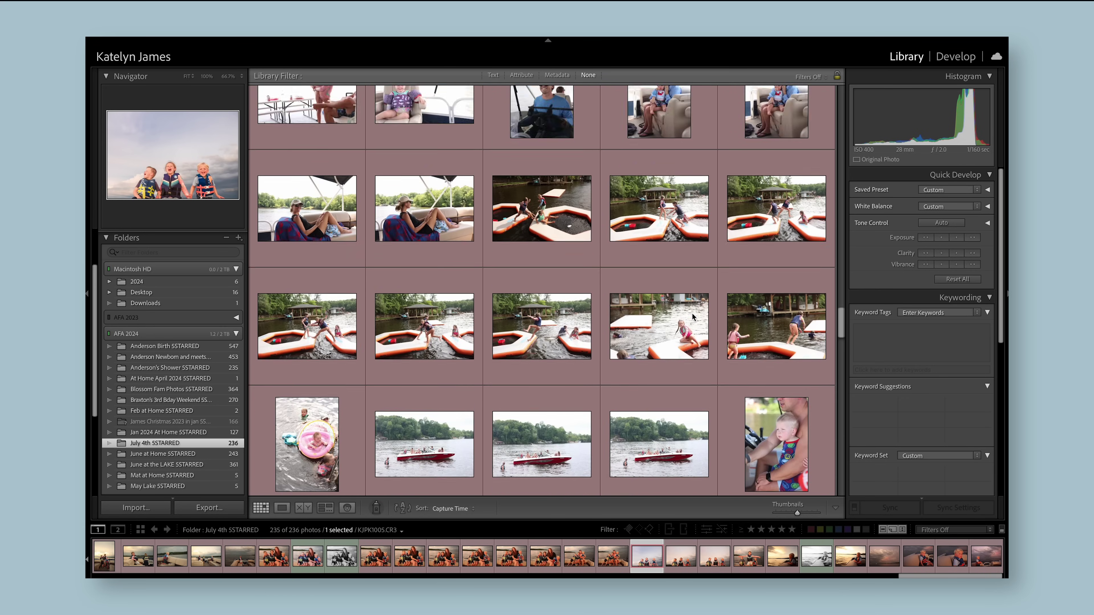
{"action": "scroll", "coordinate": [692, 317], "scroll_direction": "up", "scroll_amount": 15}
{"action": "double_click", "coordinate": [635, 331]}
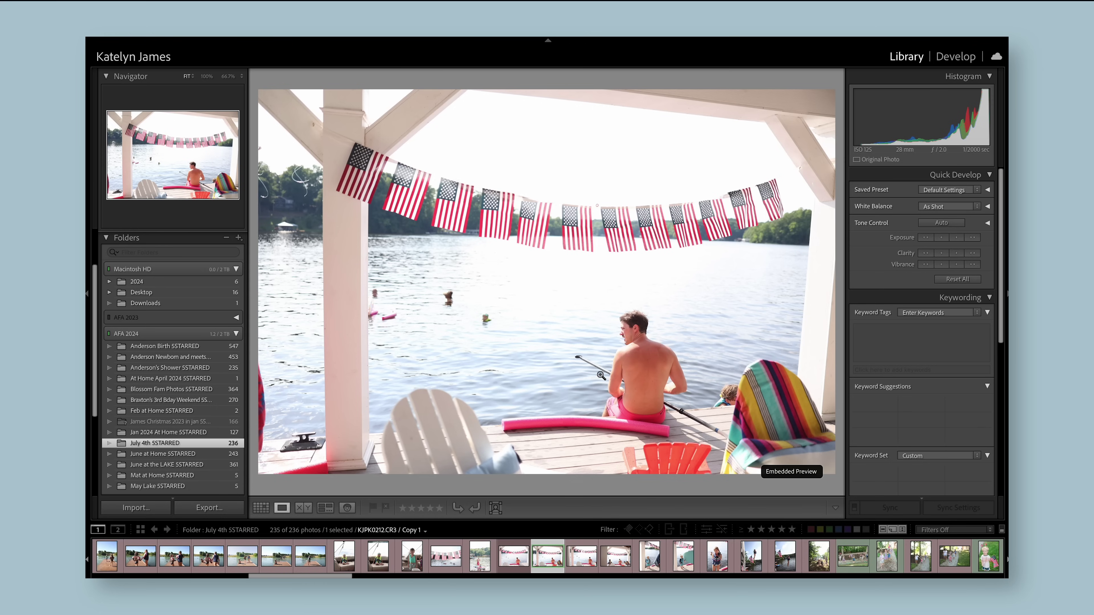
- In Develop, apply the '01 - Light I' preset and pull Highlights to -49
{"action": "left_click", "coordinate": [955, 57]}
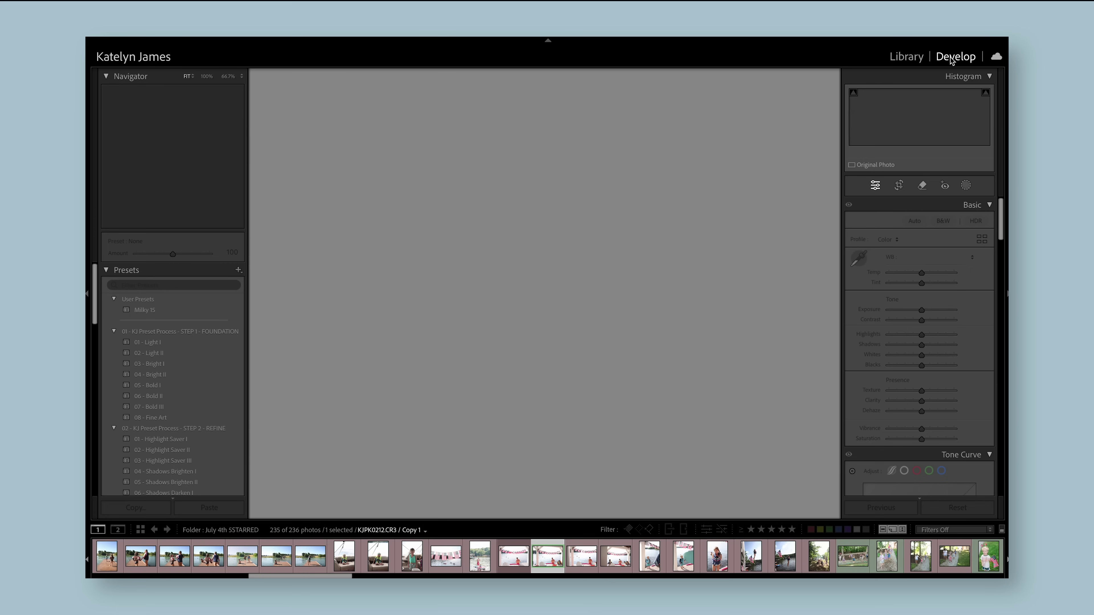
{"action": "left_click", "coordinate": [168, 343]}
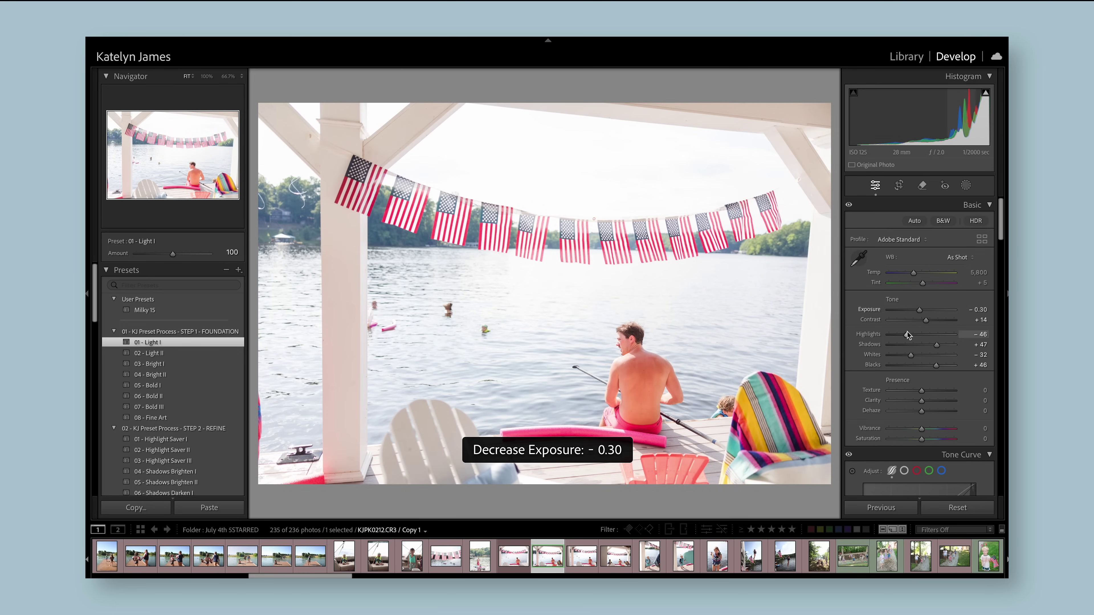
{"action": "left_click_drag", "start_coordinate": [907, 336], "coordinate": [905, 334]}
- Lower Exposure to -0.50, then crop tighter and rotate -1.88° to level the horizon
{"action": "key", "text": "minus"}
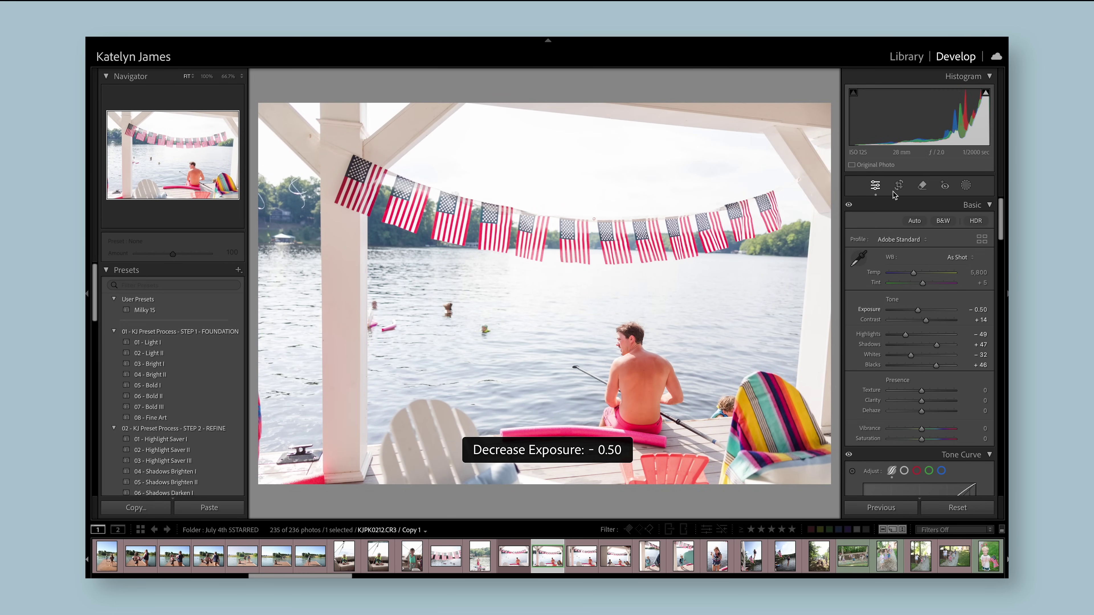
{"action": "left_click", "coordinate": [899, 185]}
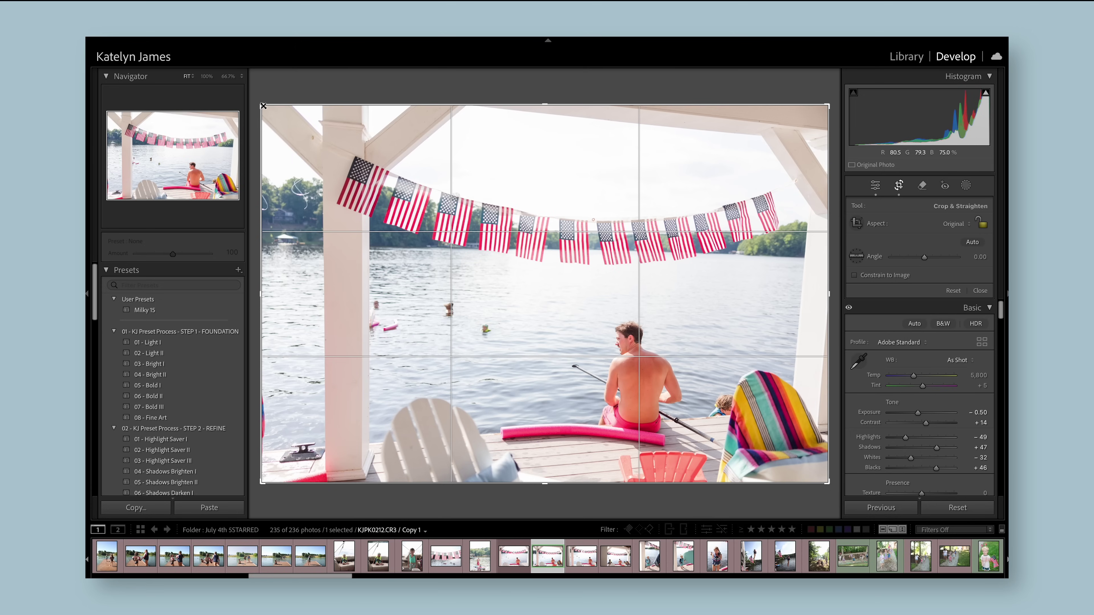
{"action": "left_click_drag", "start_coordinate": [262, 106], "coordinate": [296, 129]}
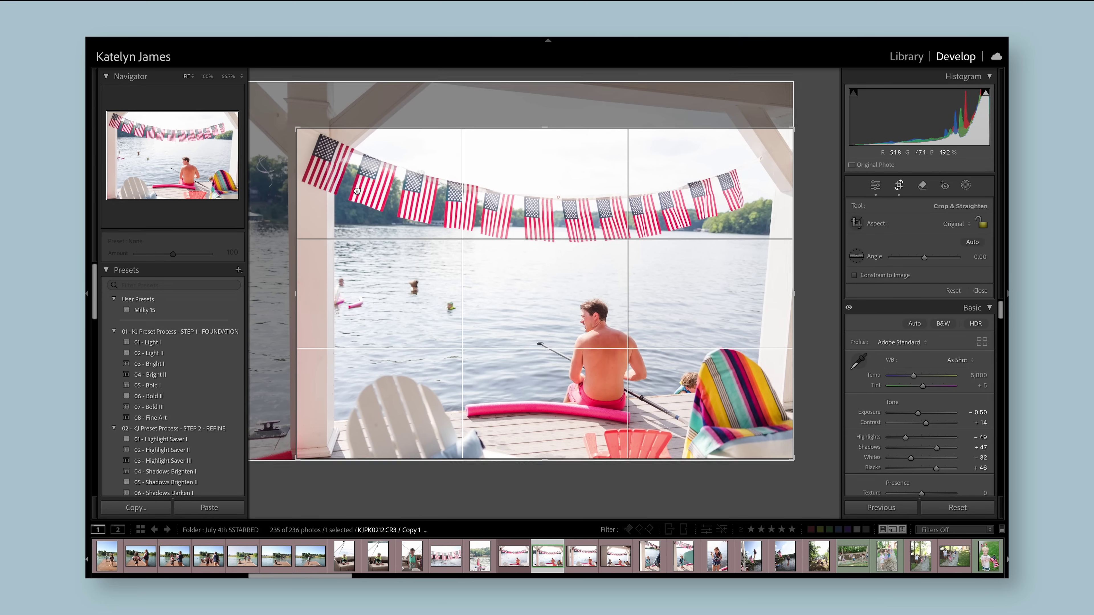
{"action": "left_click_drag", "start_coordinate": [799, 245], "coordinate": [812, 245]}
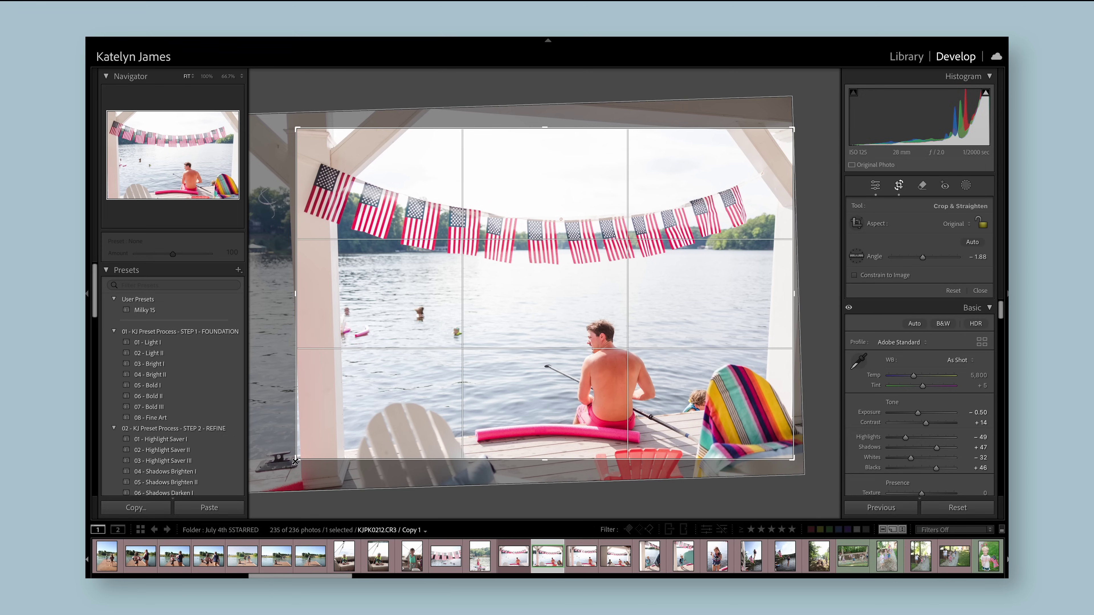
{"action": "left_click_drag", "start_coordinate": [295, 461], "coordinate": [298, 460]}
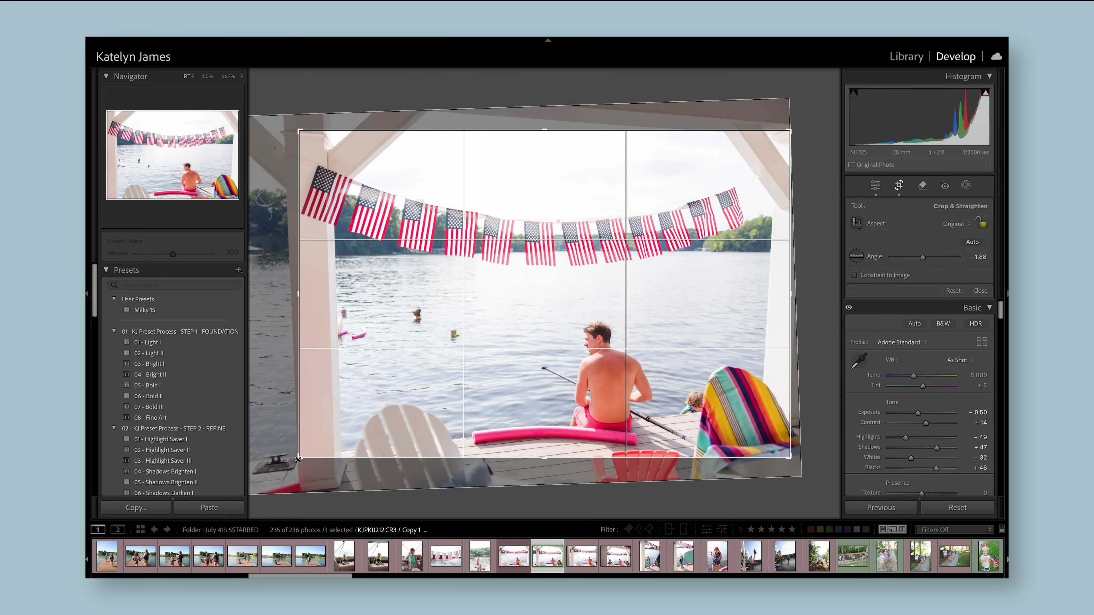
{"action": "key", "text": "Return"}
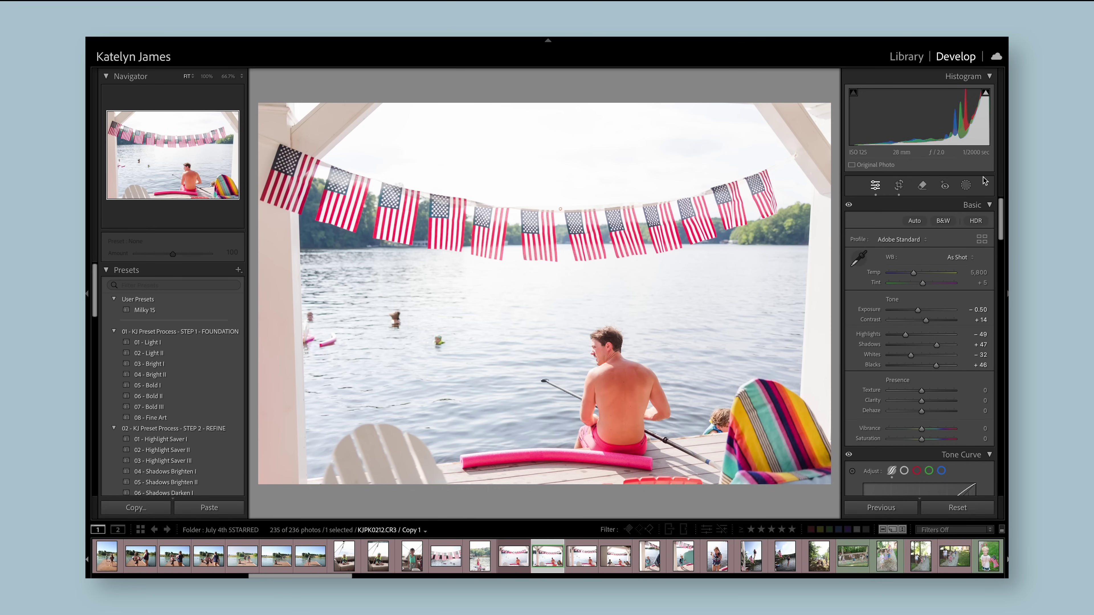
- Paint over the striped chair with Generative Remove and generate a fill
{"action": "left_click", "coordinate": [921, 186]}
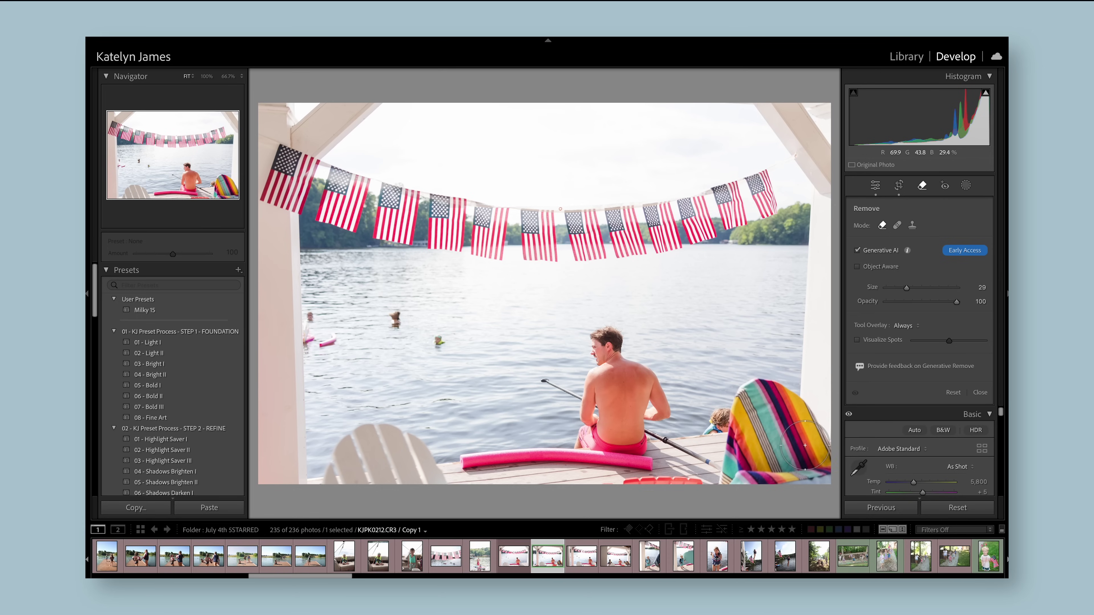
{"action": "scroll", "coordinate": [812, 469], "scroll_direction": "up", "scroll_amount": 3}
{"action": "mouse_move", "coordinate": [812, 469]}
{"action": "left_mouse_down"}
{"action": "mouse_move", "coordinate": [784, 414]}
{"action": "mouse_move", "coordinate": [756, 403]}
{"action": "mouse_move", "coordinate": [743, 482]}
{"action": "mouse_move", "coordinate": [770, 479]}
{"action": "left_mouse_up"}
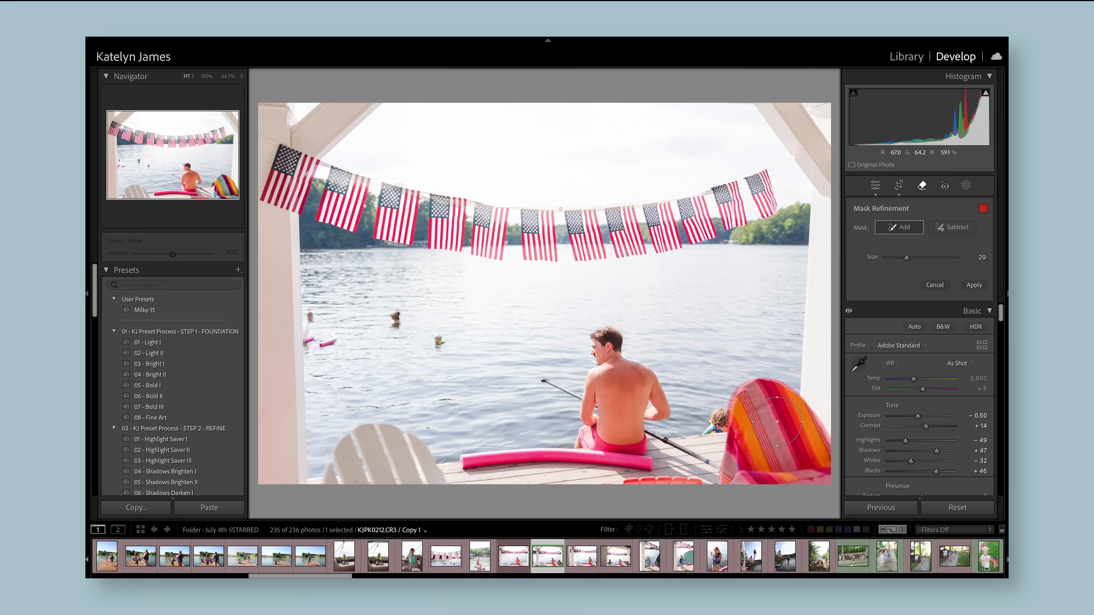
{"action": "left_click", "coordinate": [974, 285]}
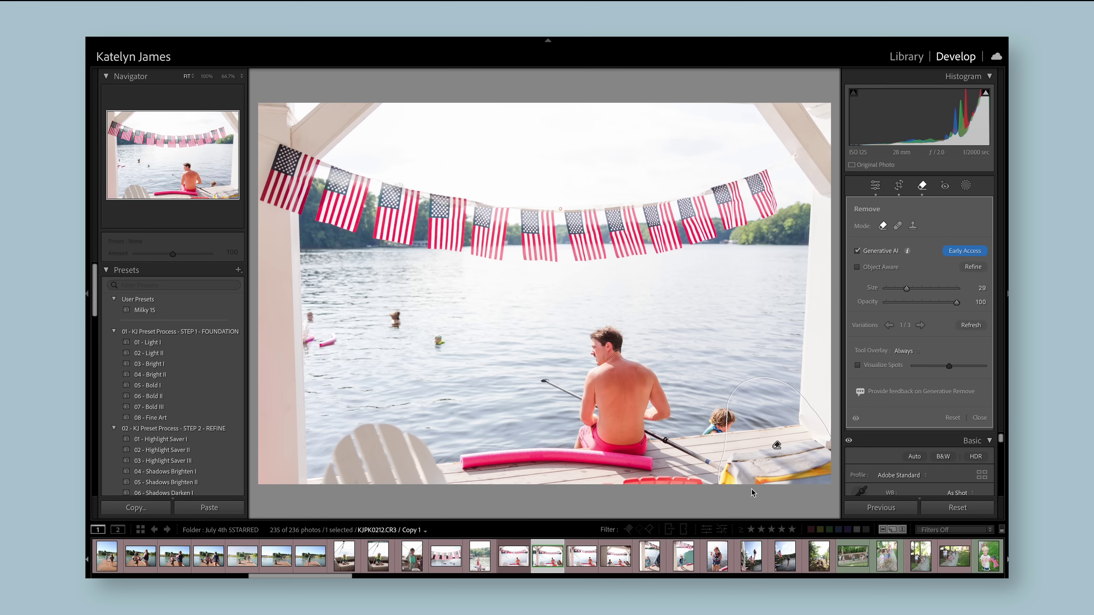
- Undo the chair removal and repaint the striped chair with a size 16 brush
{"action": "key", "text": "ctrl+z"}
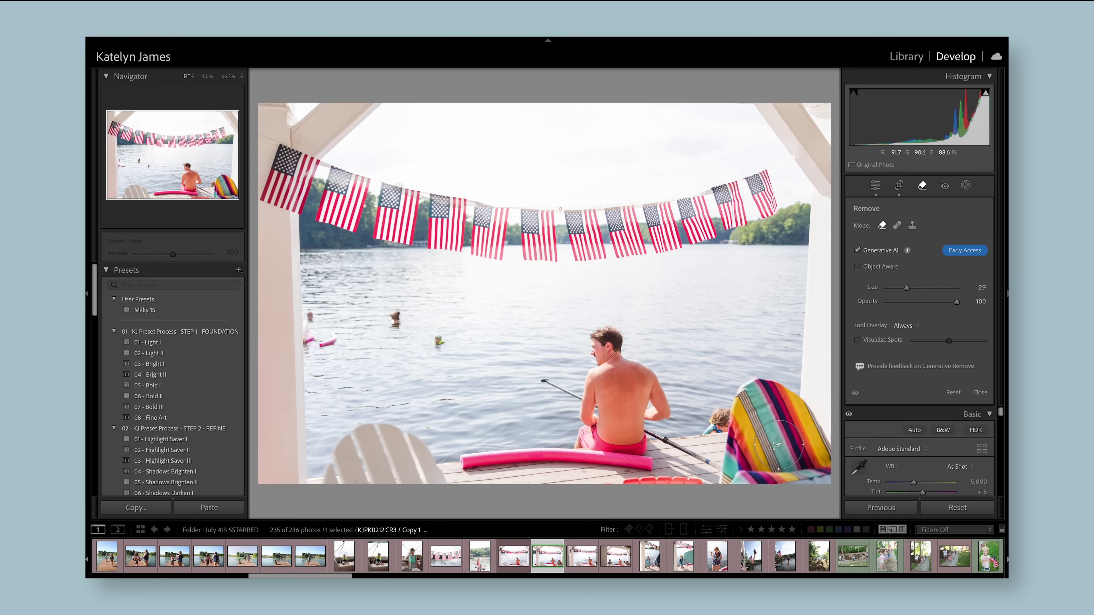
{"action": "scroll", "coordinate": [778, 441], "scroll_direction": "down", "scroll_amount": 5}
{"action": "scroll", "coordinate": [818, 448], "scroll_direction": "down", "scroll_amount": 1}
{"action": "mouse_move", "coordinate": [818, 451]}
{"action": "left_mouse_down"}
{"action": "mouse_move", "coordinate": [786, 402]}
{"action": "mouse_move", "coordinate": [752, 392]}
{"action": "mouse_move", "coordinate": [728, 481]}
{"action": "mouse_move", "coordinate": [827, 478]}
{"action": "mouse_move", "coordinate": [778, 420]}
{"action": "mouse_move", "coordinate": [764, 424]}
{"action": "mouse_move", "coordinate": [761, 446]}
{"action": "mouse_move", "coordinate": [784, 451]}
{"action": "mouse_move", "coordinate": [776, 465]}
{"action": "mouse_move", "coordinate": [753, 462]}
{"action": "left_mouse_up"}
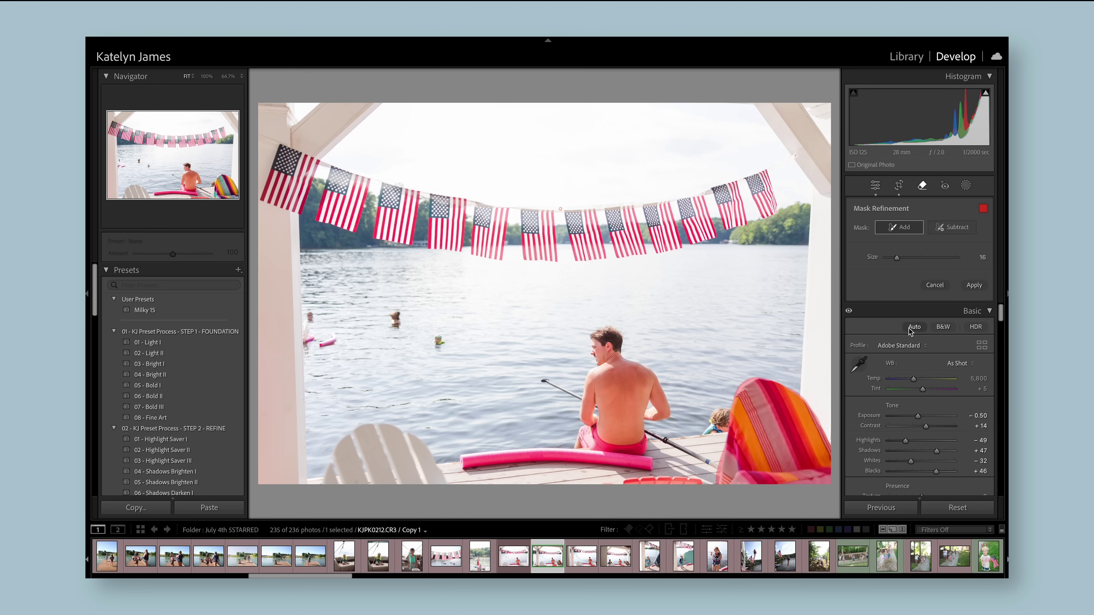
- Generate the chair fill, delete the unsatisfactory spot, and enlarge the brush to 27
{"action": "left_click", "coordinate": [974, 286]}
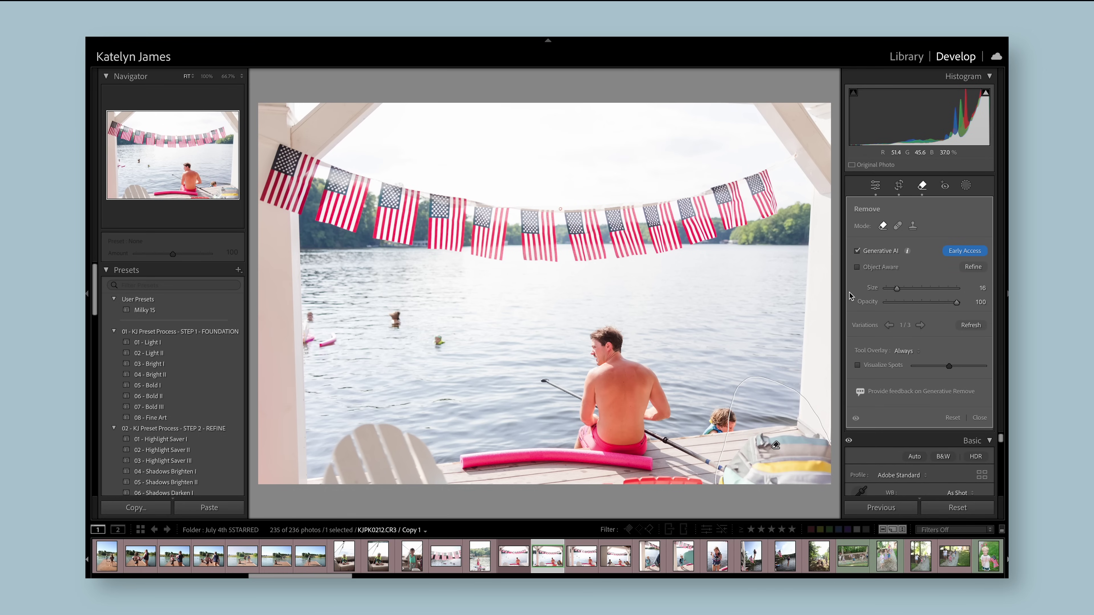
{"action": "left_click", "coordinate": [775, 445], "text": "alt"}
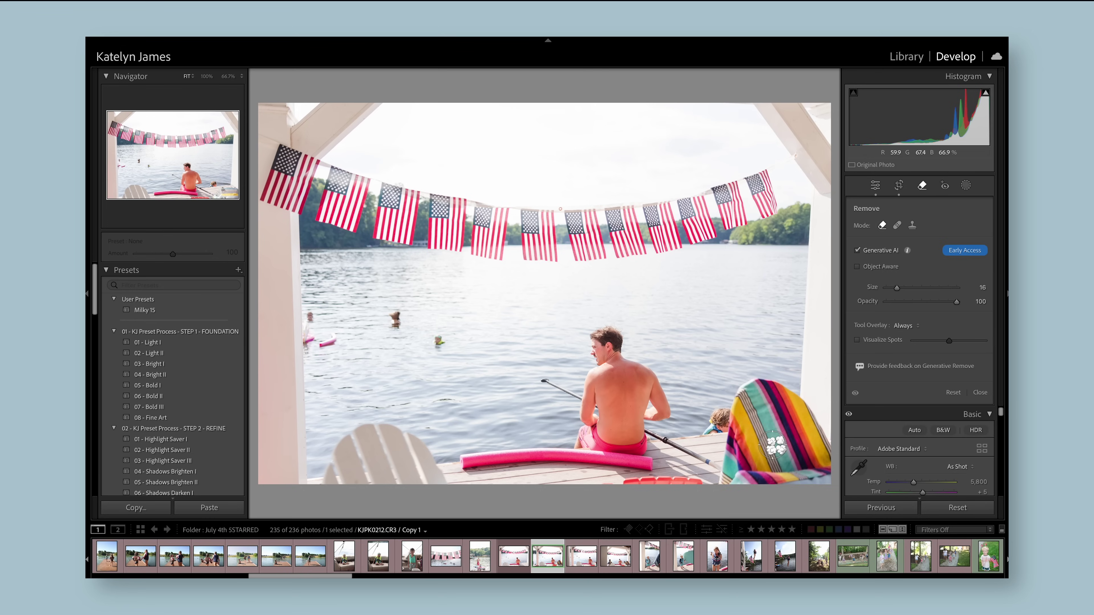
{"action": "scroll", "coordinate": [777, 447], "scroll_direction": "up", "scroll_amount": 4}
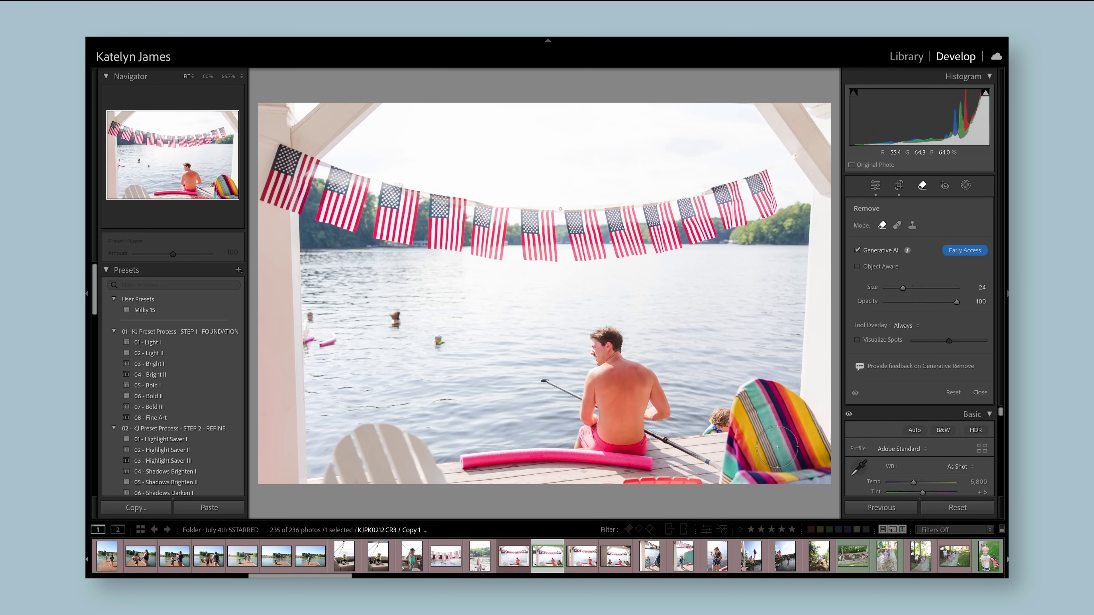
{"action": "scroll", "coordinate": [776, 447], "scroll_direction": "up", "scroll_amount": 2}
- Repaint the whole striped chair and generate its removal again
{"action": "mouse_move", "coordinate": [809, 476]}
{"action": "left_mouse_down"}
{"action": "mouse_move", "coordinate": [775, 404]}
{"action": "mouse_move", "coordinate": [758, 397]}
{"action": "mouse_move", "coordinate": [740, 482]}
{"action": "mouse_move", "coordinate": [769, 465]}
{"action": "mouse_move", "coordinate": [771, 432]}
{"action": "left_mouse_up"}
{"action": "left_click_drag", "start_coordinate": [806, 485], "coordinate": [822, 481]}
{"action": "left_click", "coordinate": [974, 286]}
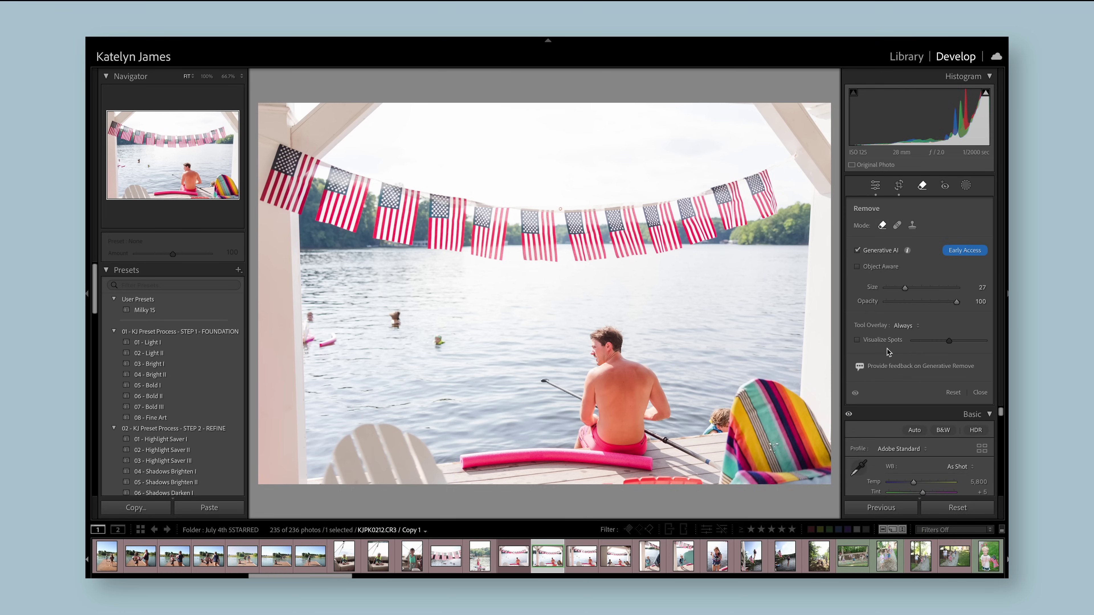
- Reset all of the photo's develop settings, including the crop
{"action": "key", "text": "r"}
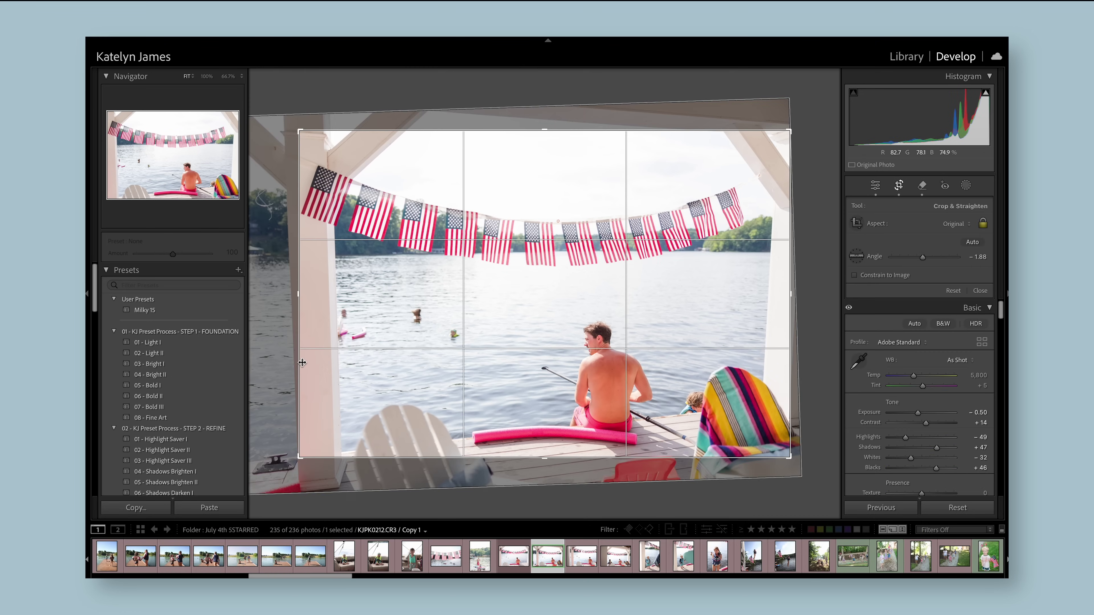
{"action": "left_click_drag", "start_coordinate": [298, 460], "coordinate": [289, 466]}
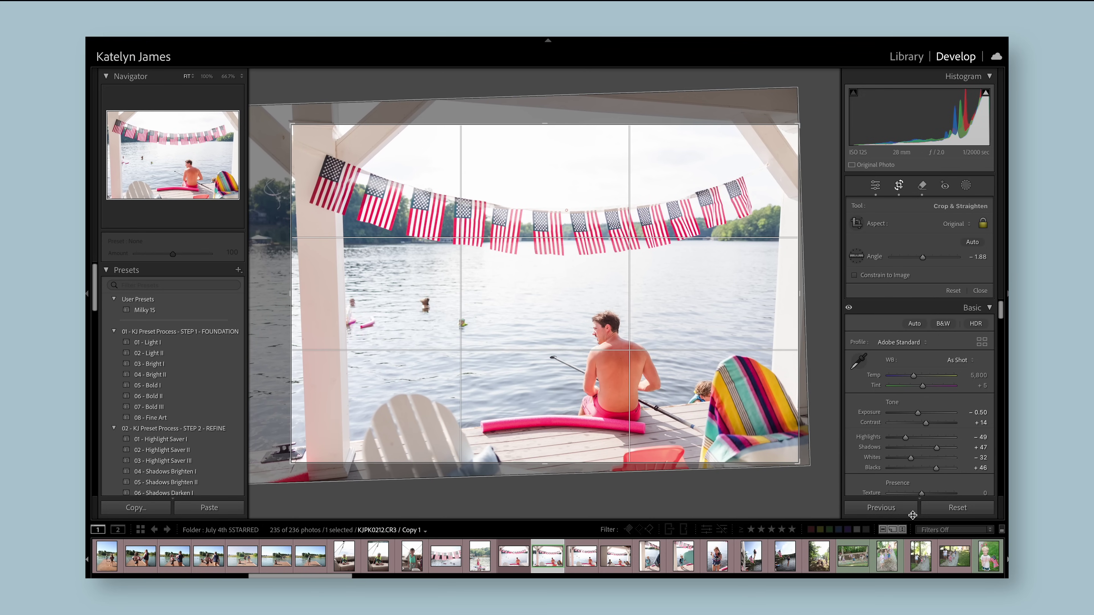
{"action": "left_click", "coordinate": [958, 507]}
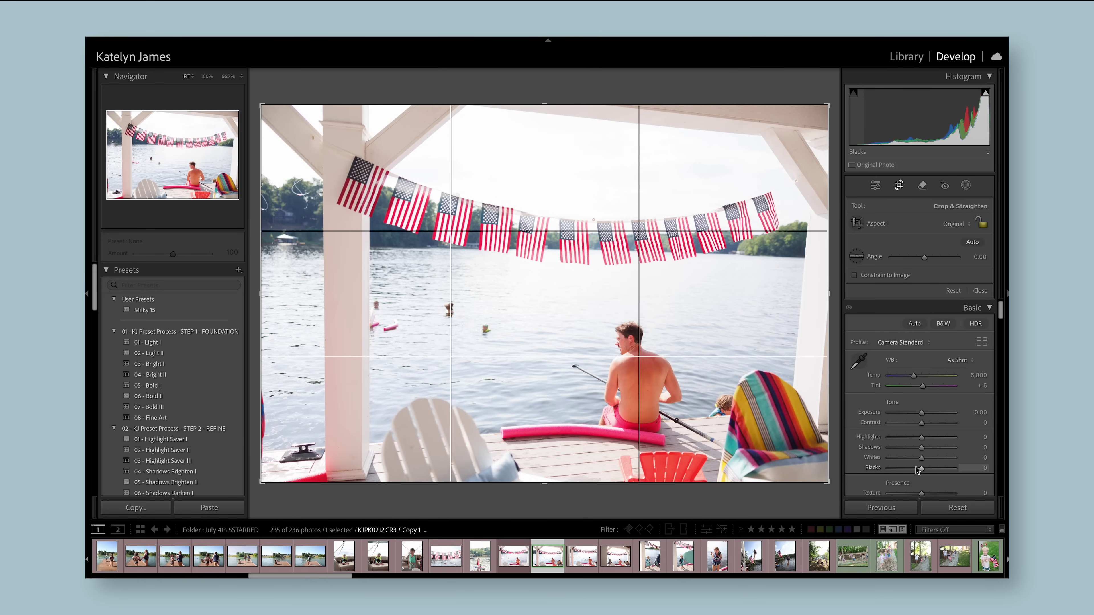
{"action": "key", "text": "r"}
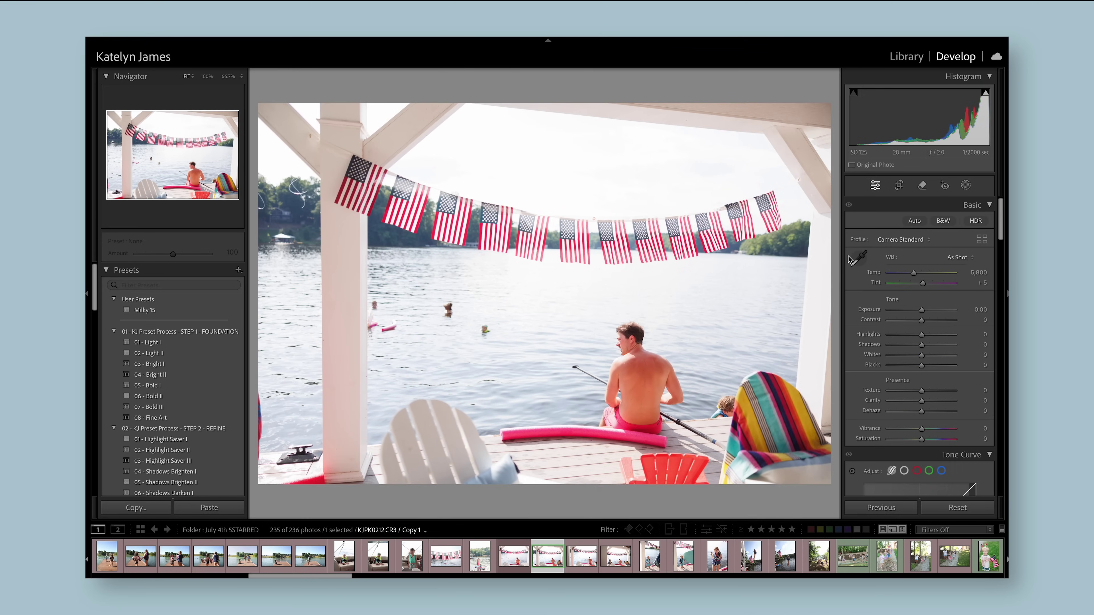
- Remove the striped chair on the right with Generative AI and check the dock up close
{"action": "left_click", "coordinate": [922, 186]}
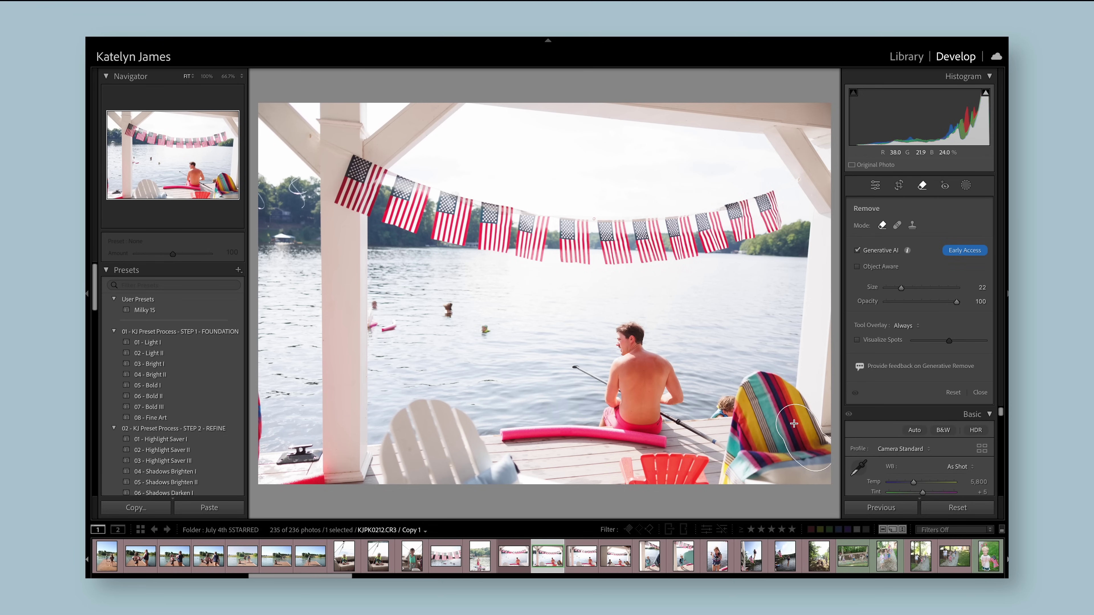
{"action": "mouse_move", "coordinate": [794, 424]}
{"action": "left_mouse_down"}
{"action": "mouse_move", "coordinate": [755, 388]}
{"action": "mouse_move", "coordinate": [736, 484]}
{"action": "mouse_move", "coordinate": [823, 480]}
{"action": "mouse_move", "coordinate": [772, 421]}
{"action": "left_mouse_up"}
{"action": "left_click", "coordinate": [974, 286]}
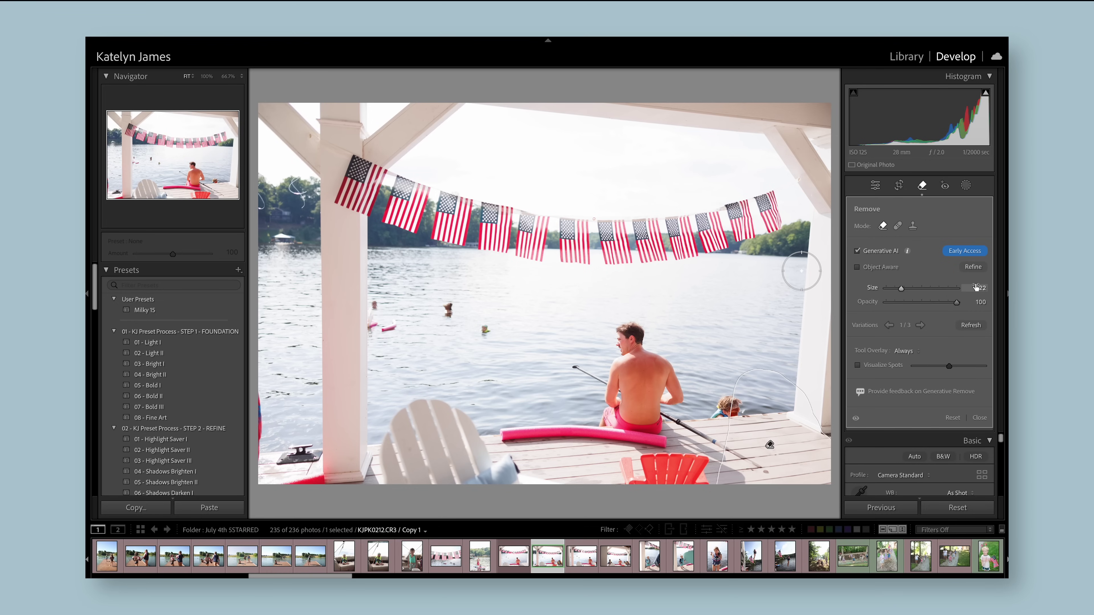
{"action": "left_click", "coordinate": [921, 185]}
{"action": "left_click", "coordinate": [732, 419]}
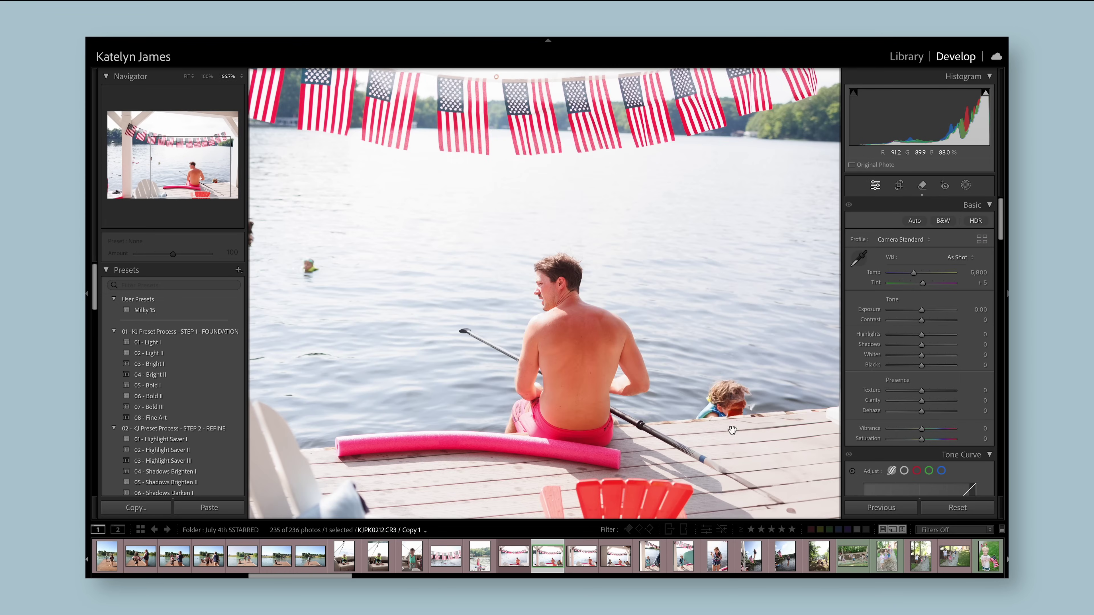
{"action": "left_click", "coordinate": [744, 417]}
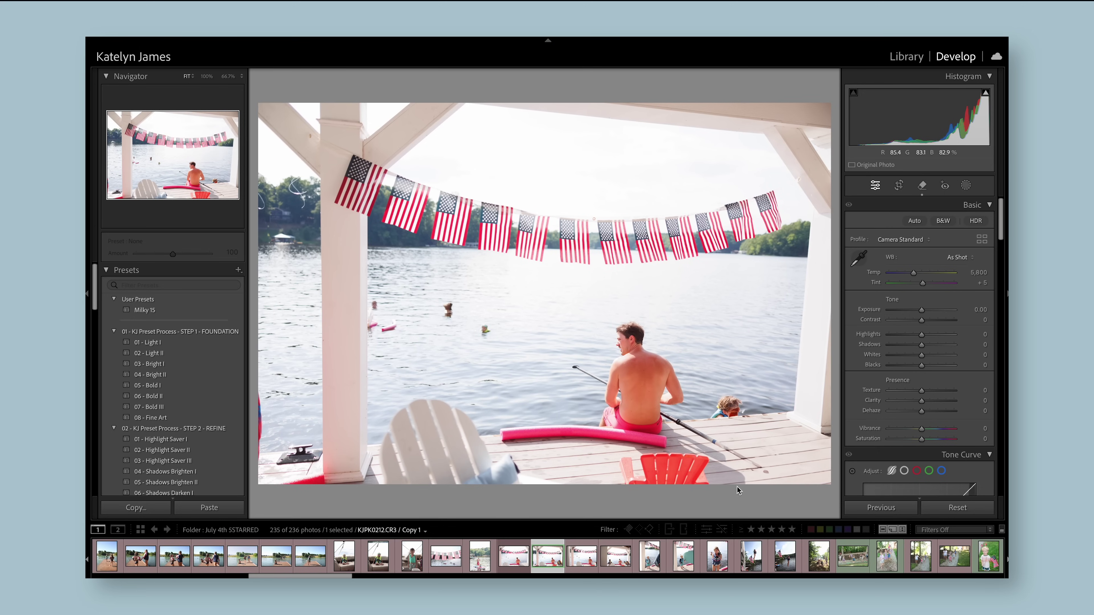
{"action": "left_click", "coordinate": [898, 187]}
- With aspect locked, crop tighter around the dock and lake and straighten to about -1.01°
{"action": "key", "text": "a"}
{"action": "left_click_drag", "start_coordinate": [827, 106], "coordinate": [733, 169]}
{"action": "left_click_drag", "start_coordinate": [576, 317], "coordinate": [574, 305]}
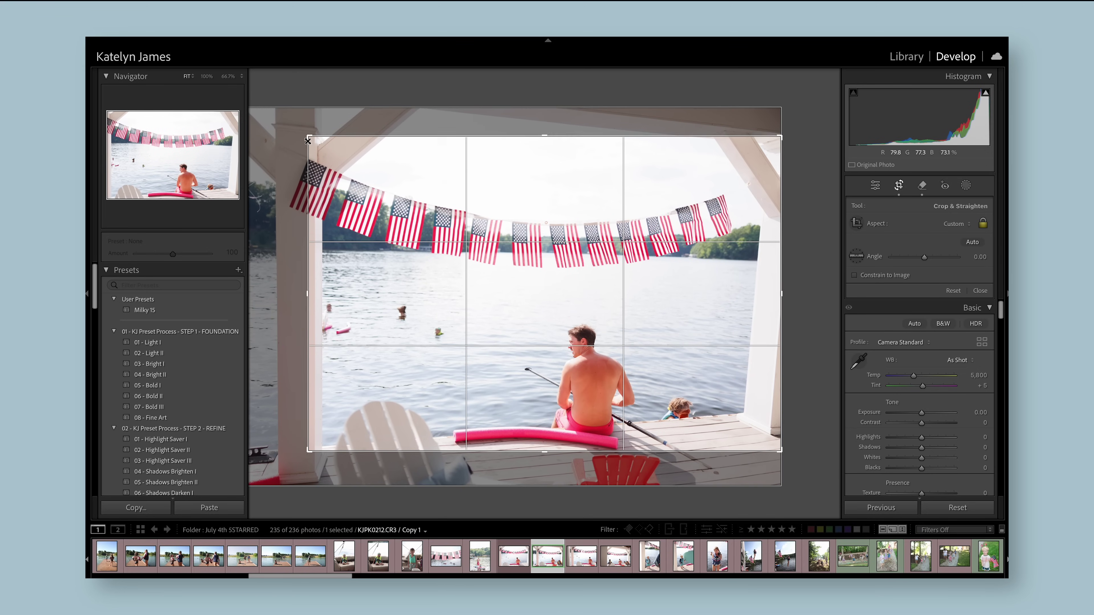
{"action": "left_click_drag", "start_coordinate": [308, 137], "coordinate": [292, 126]}
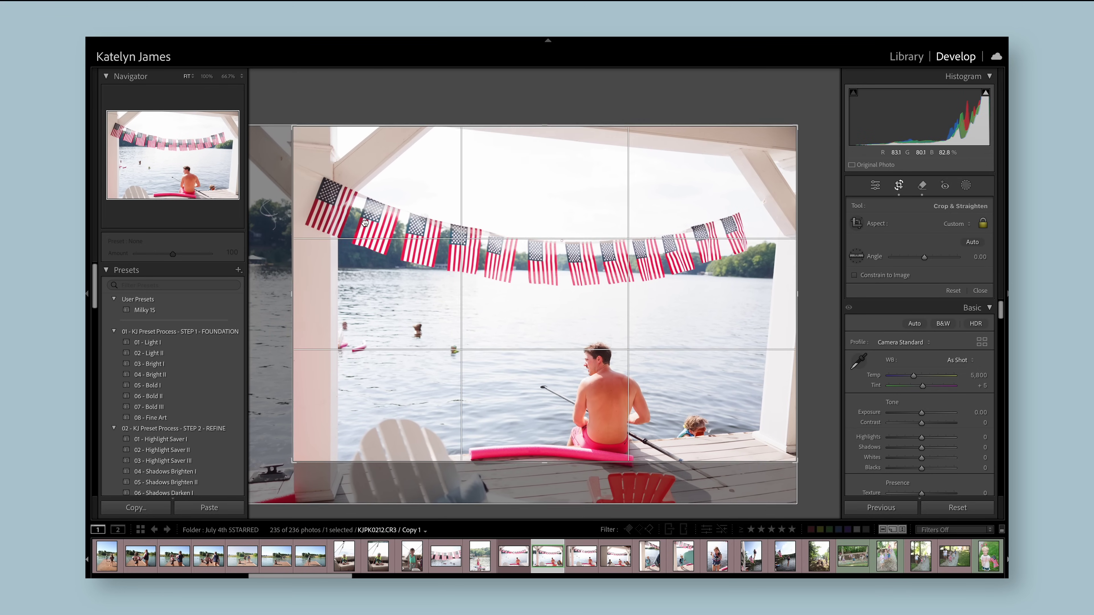
{"action": "left_click_drag", "start_coordinate": [789, 327], "coordinate": [817, 351]}
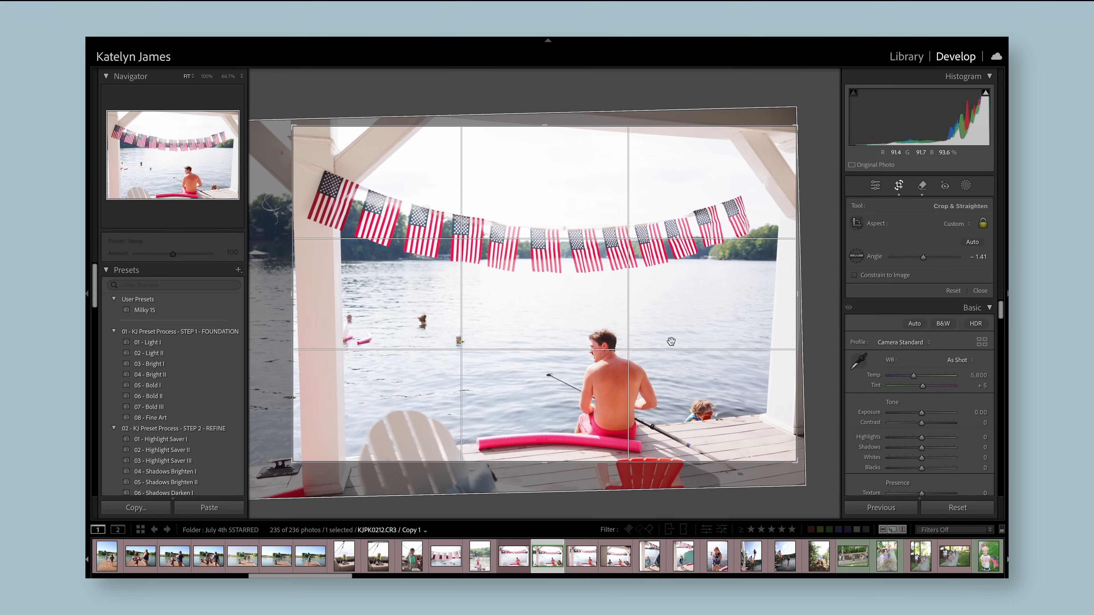
{"action": "left_click_drag", "start_coordinate": [847, 393], "coordinate": [831, 395]}
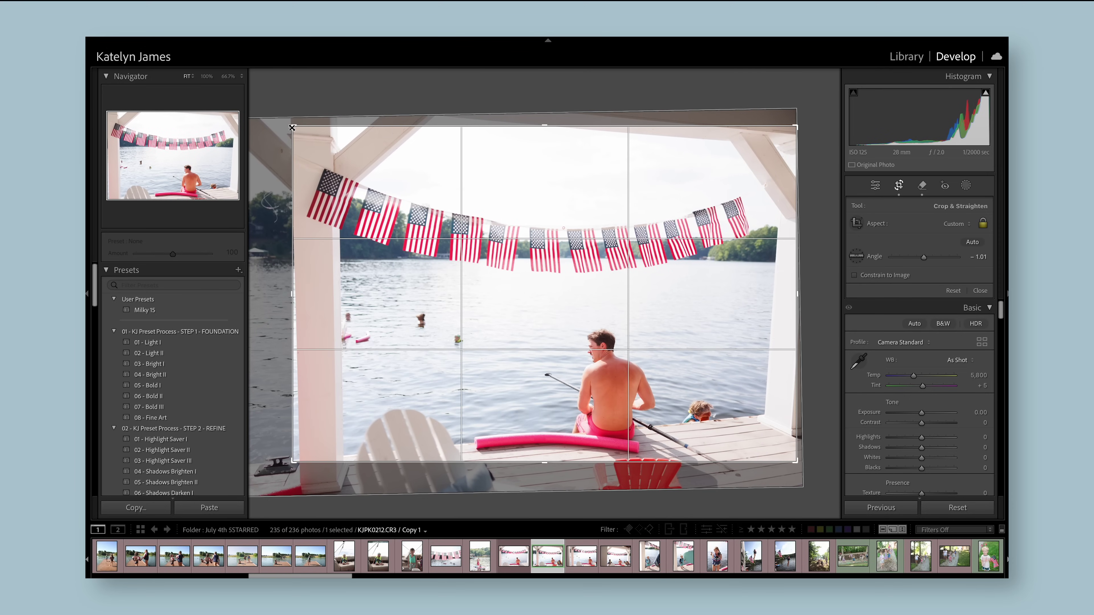
{"action": "left_click_drag", "start_coordinate": [295, 130], "coordinate": [308, 139]}
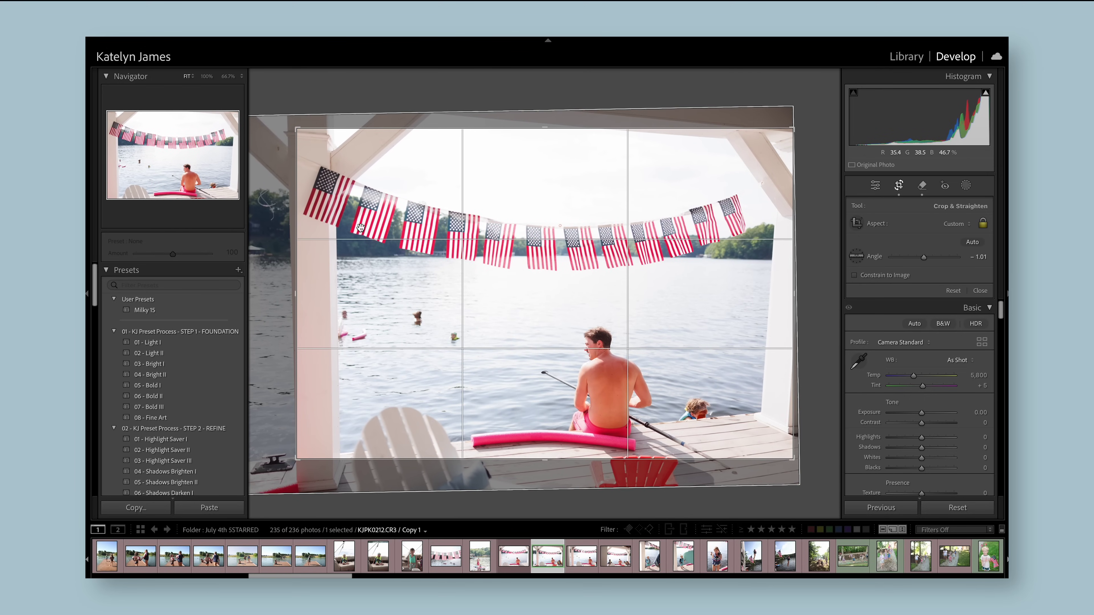
{"action": "key", "text": "Return"}
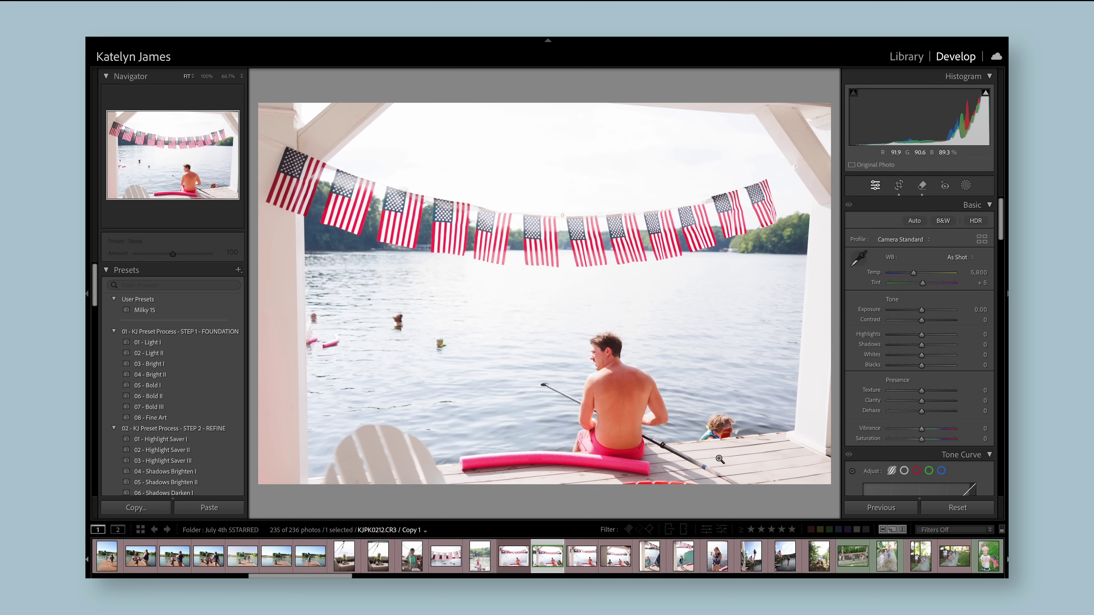
{"action": "left_click", "coordinate": [923, 184]}
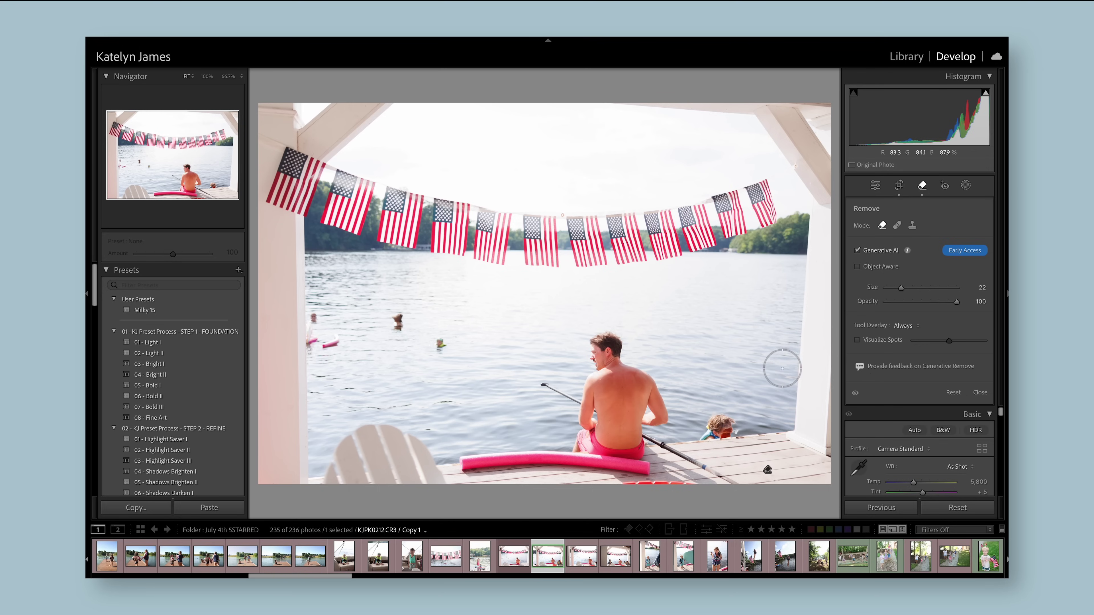
- Generatively remove the child standing beside the man on the dock
{"action": "left_click_drag", "start_coordinate": [708, 429], "coordinate": [741, 428]}
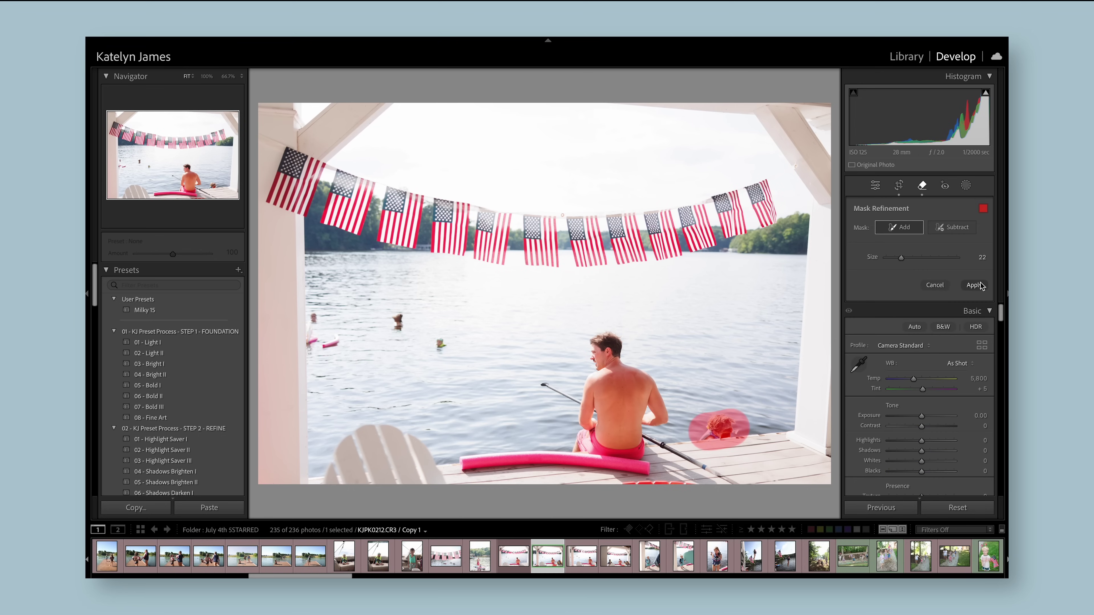
{"action": "left_click", "coordinate": [980, 285]}
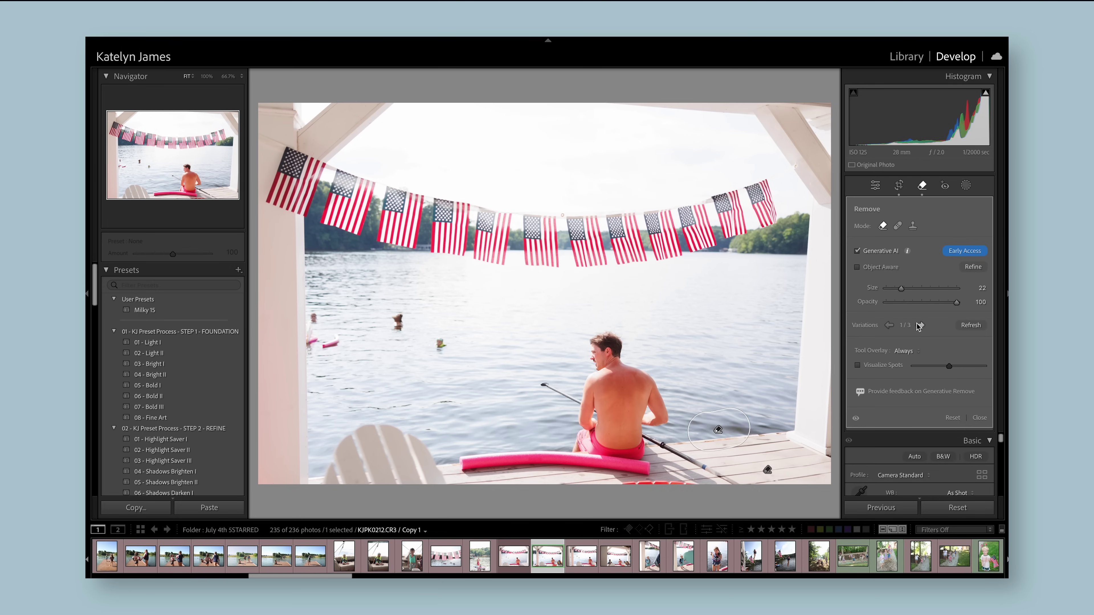
{"action": "left_click", "coordinate": [922, 186]}
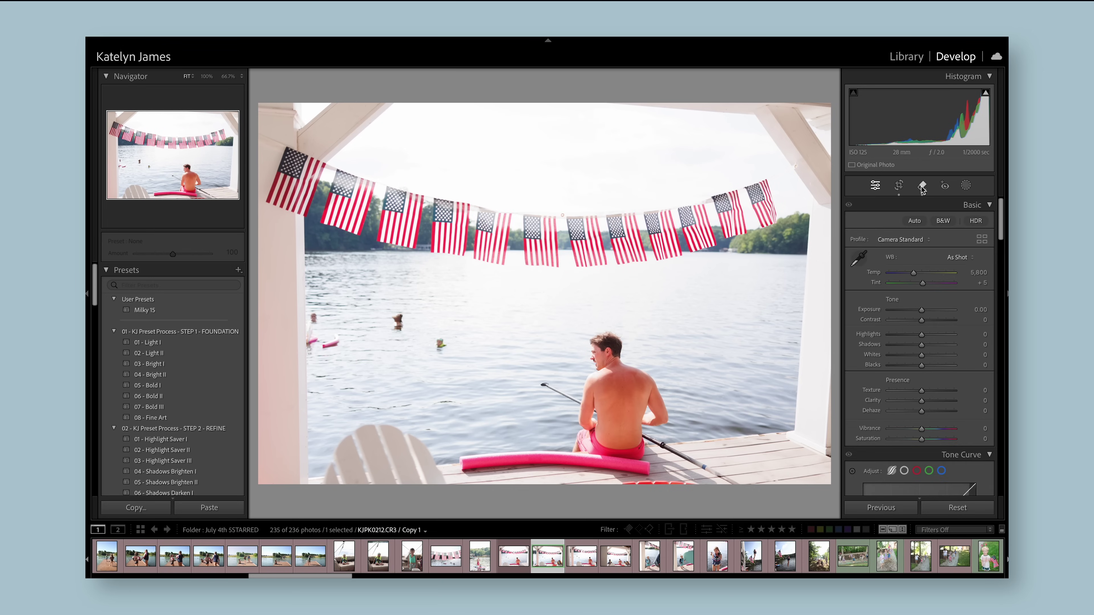
{"action": "left_click", "coordinate": [922, 186]}
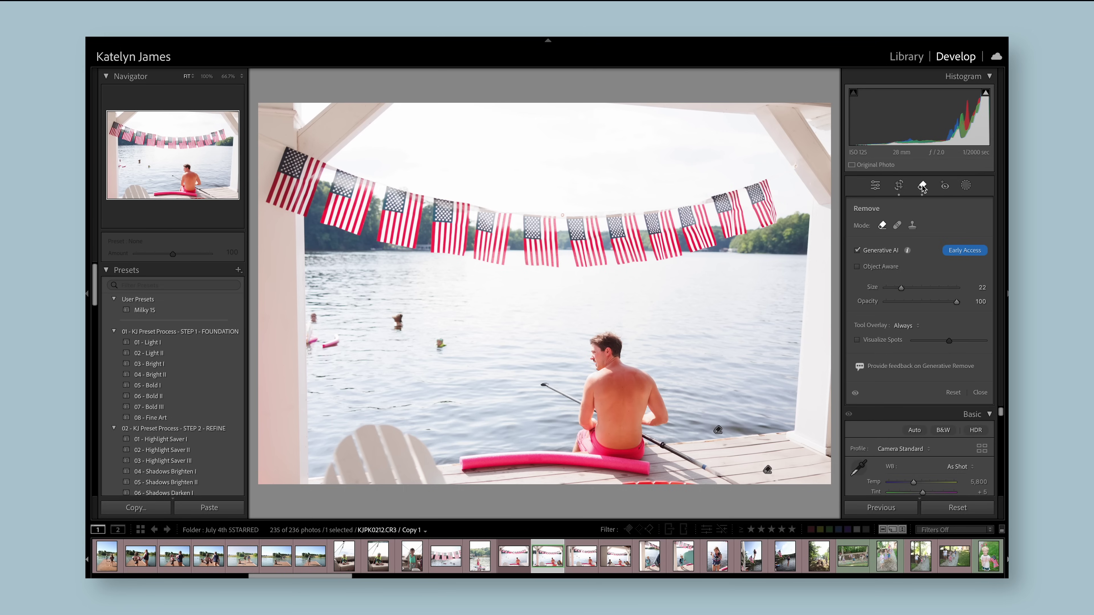
- With a smaller brush, generatively erase the red chair remnant at the bottom edge, then reset all edits
{"action": "key", "text": "bracketleft"}
{"action": "key", "text": "bracketleft"}
{"action": "key", "text": "bracketleft"}
{"action": "key", "text": "bracketleft"}
{"action": "key", "text": "bracketleft"}
{"action": "key", "text": "bracketleft"}
{"action": "key", "text": "bracketleft"}
{"action": "key", "text": "bracketleft"}
{"action": "key", "text": "bracketleft"}
{"action": "key", "text": "bracketleft"}
{"action": "key", "text": "bracketleft"}
{"action": "key", "text": "bracketleft"}
{"action": "key", "text": "bracketleft"}
{"action": "left_click_drag", "start_coordinate": [625, 481], "coordinate": [676, 480]}
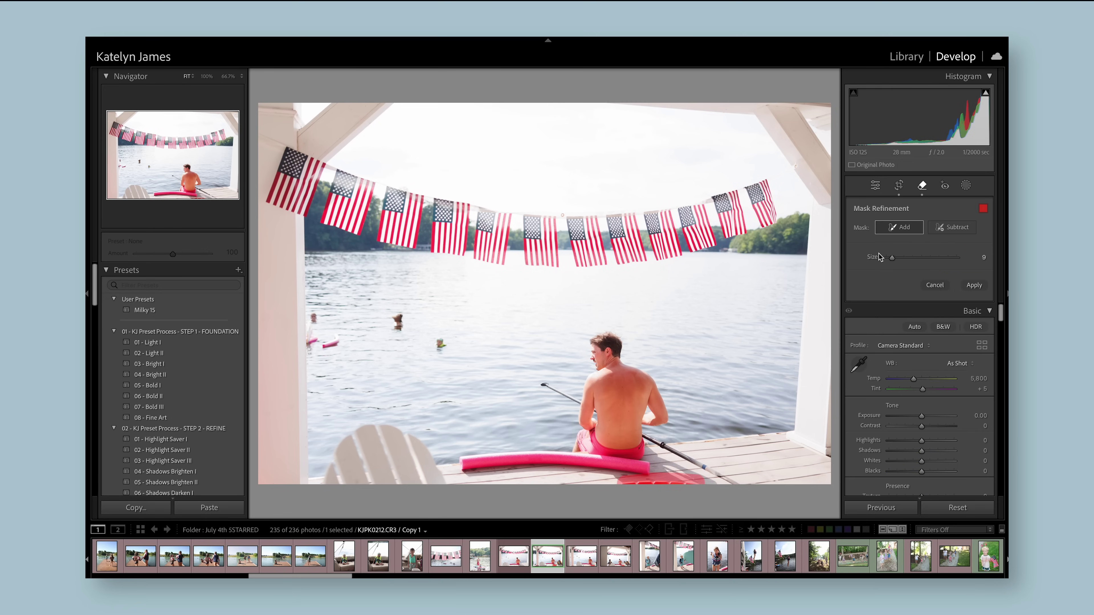
{"action": "left_click", "coordinate": [973, 285]}
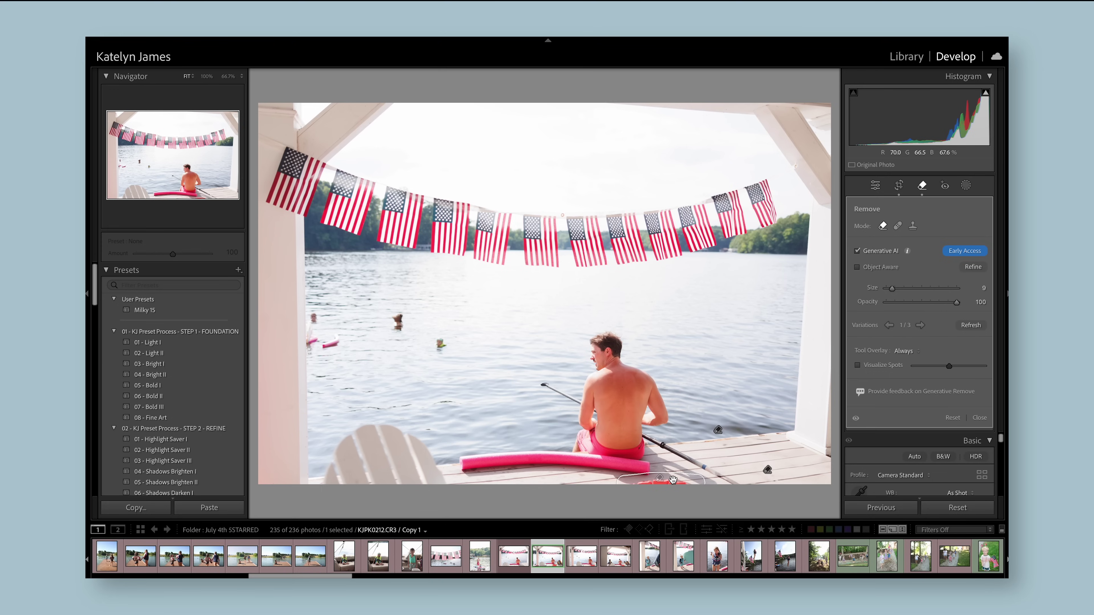
{"action": "left_click", "coordinate": [659, 478], "text": "alt"}
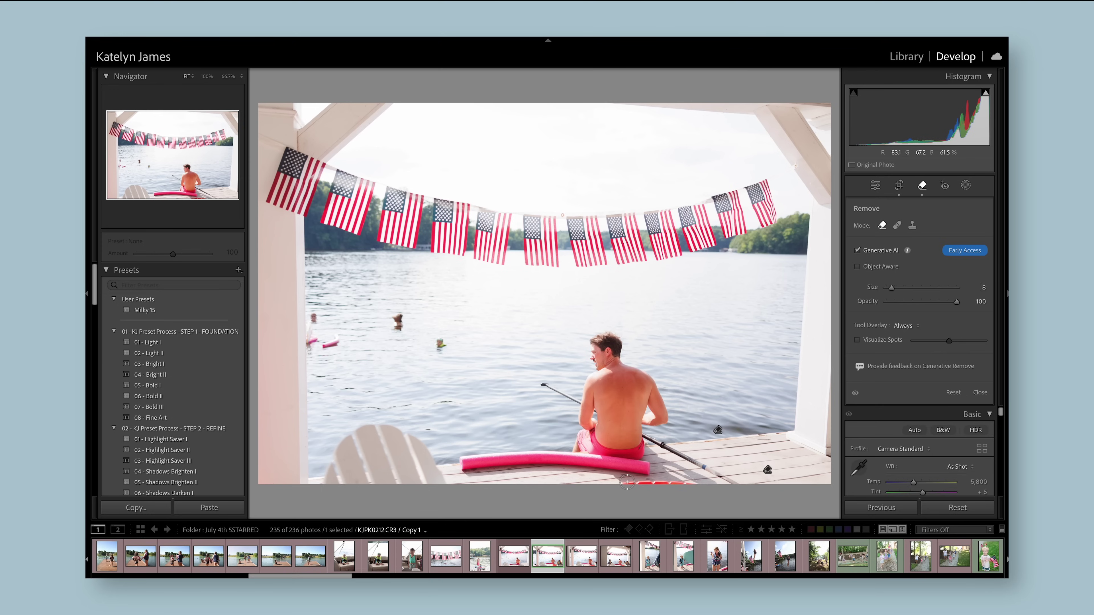
{"action": "scroll", "coordinate": [623, 481], "scroll_direction": "down", "scroll_amount": 3}
{"action": "left_click_drag", "start_coordinate": [624, 481], "coordinate": [700, 483]}
{"action": "left_click", "coordinate": [969, 287]}
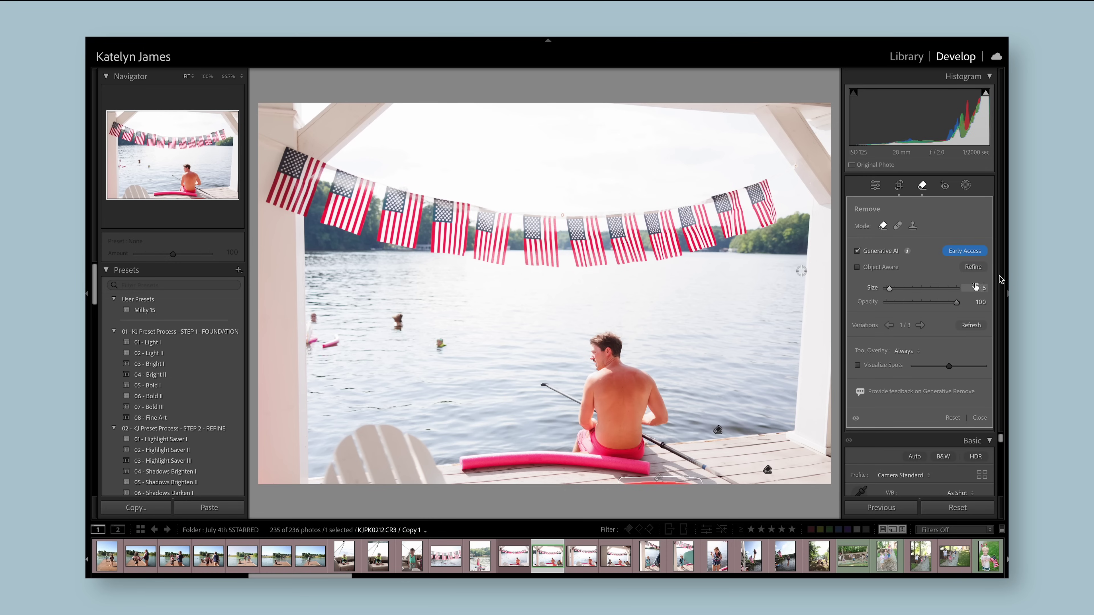
{"action": "left_click", "coordinate": [922, 186]}
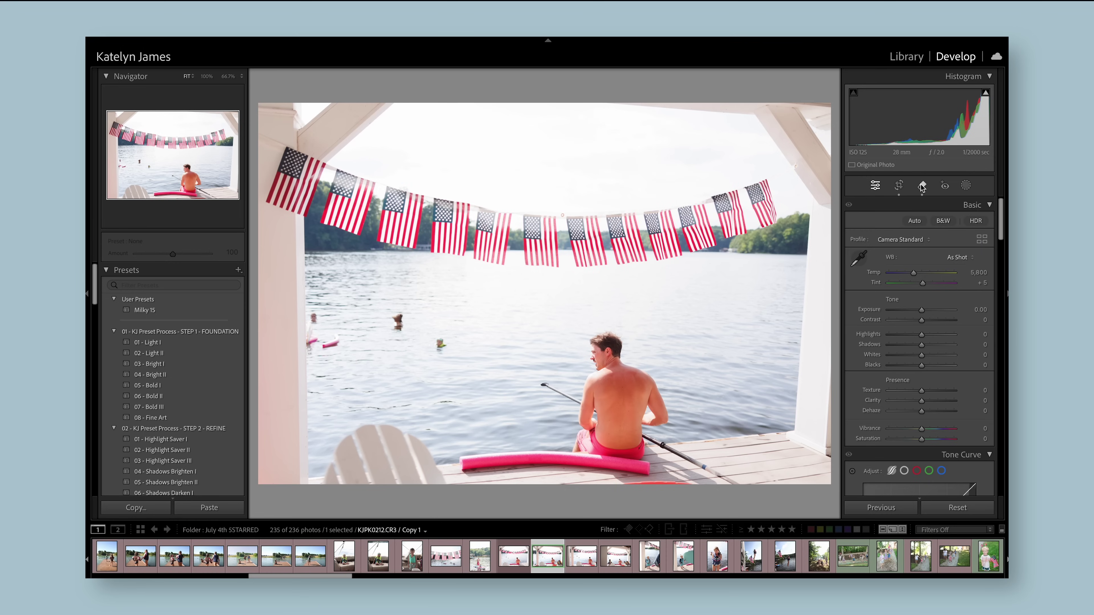
{"action": "left_click", "coordinate": [956, 509]}
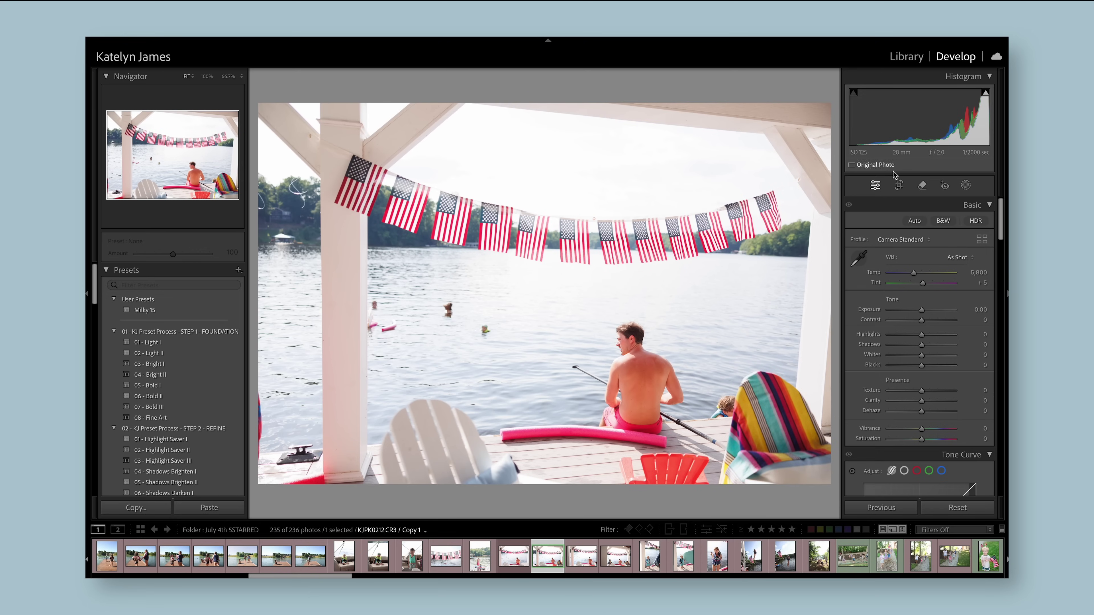
- Generatively remove the striped beach chair on the right of the dock, then deselect the finished spot
{"action": "left_click", "coordinate": [899, 185]}
{"action": "key", "text": "r"}
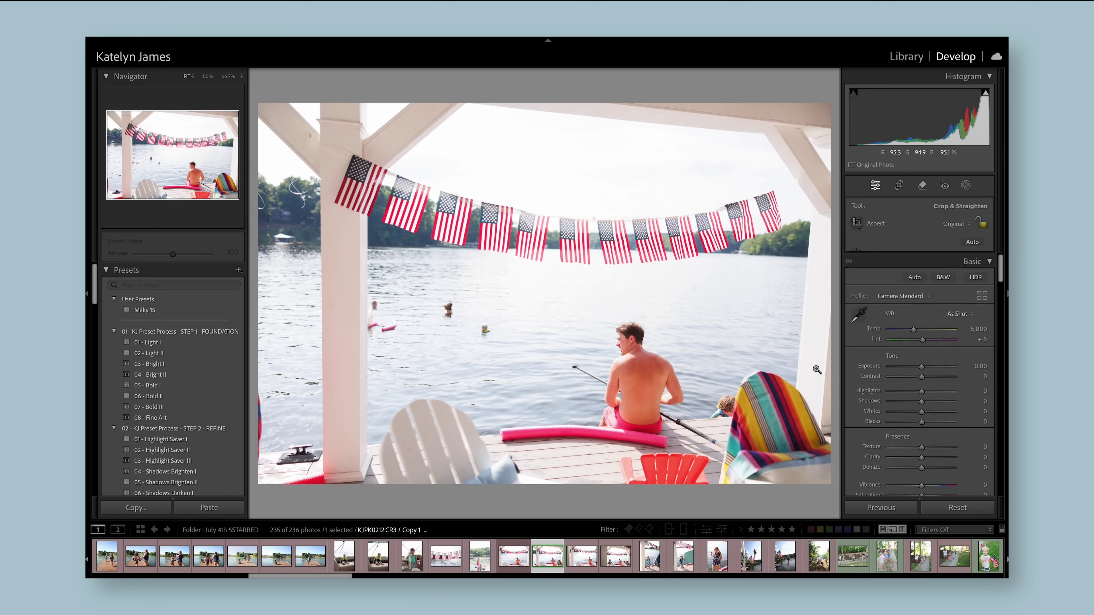
{"action": "left_click", "coordinate": [922, 186]}
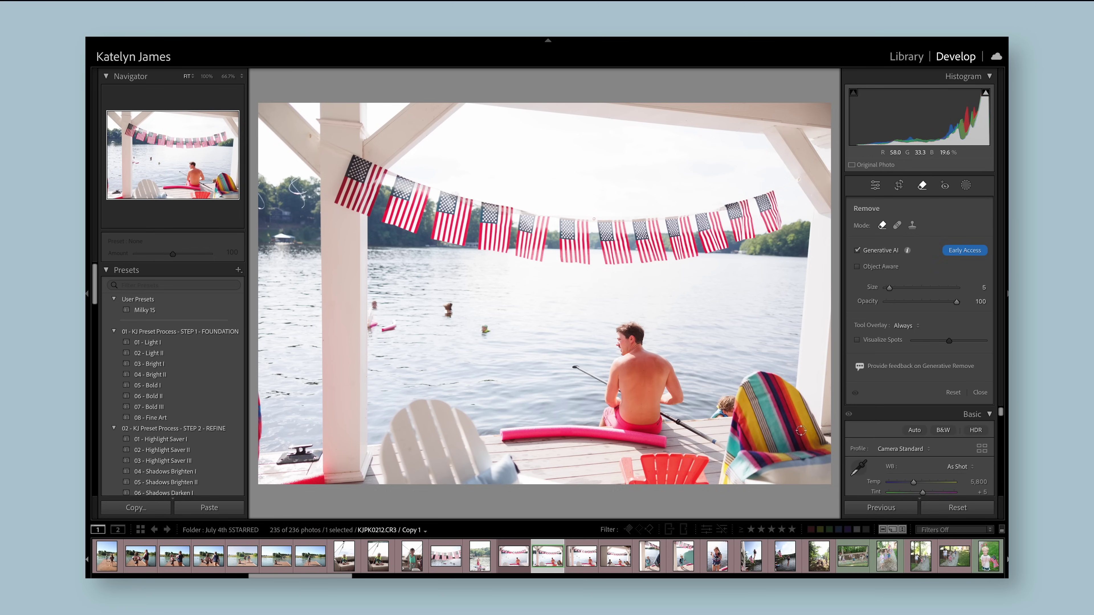
{"action": "scroll", "coordinate": [795, 427], "scroll_direction": "up", "scroll_amount": 6}
{"action": "mouse_move", "coordinate": [807, 450]}
{"action": "left_mouse_down"}
{"action": "mouse_move", "coordinate": [817, 471]}
{"action": "mouse_move", "coordinate": [764, 383]}
{"action": "mouse_move", "coordinate": [751, 392]}
{"action": "mouse_move", "coordinate": [741, 458]}
{"action": "mouse_move", "coordinate": [718, 474]}
{"action": "mouse_move", "coordinate": [826, 479]}
{"action": "left_mouse_up"}
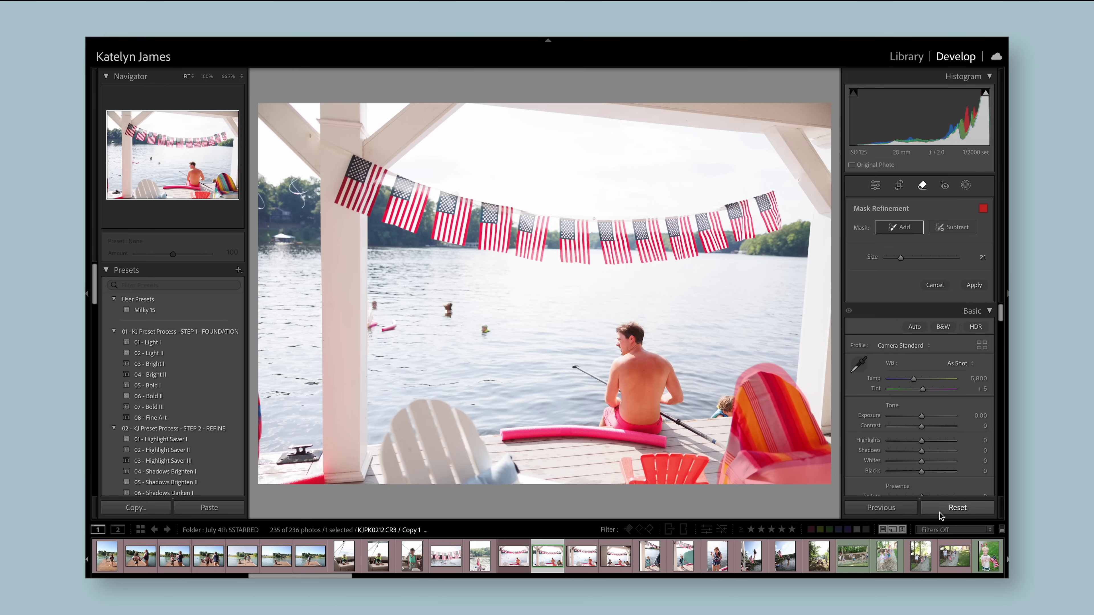
{"action": "left_click", "coordinate": [974, 287]}
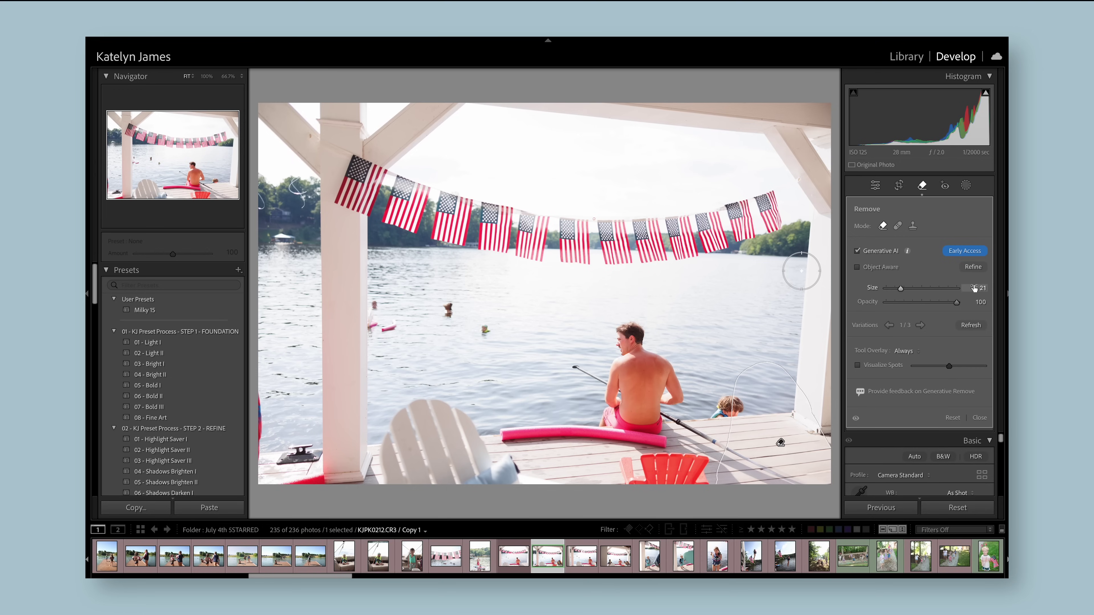
{"action": "left_click", "coordinate": [922, 185]}
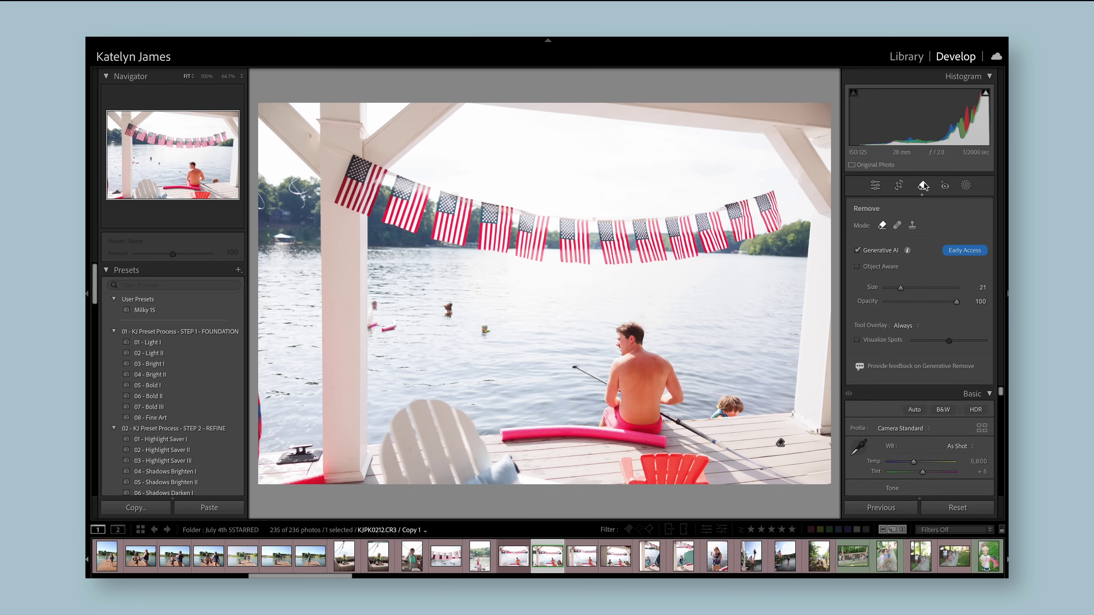
- Generatively erase the child's head beside the man and the red chair at the dock's front edge
{"action": "left_click_drag", "start_coordinate": [717, 399], "coordinate": [730, 409]}
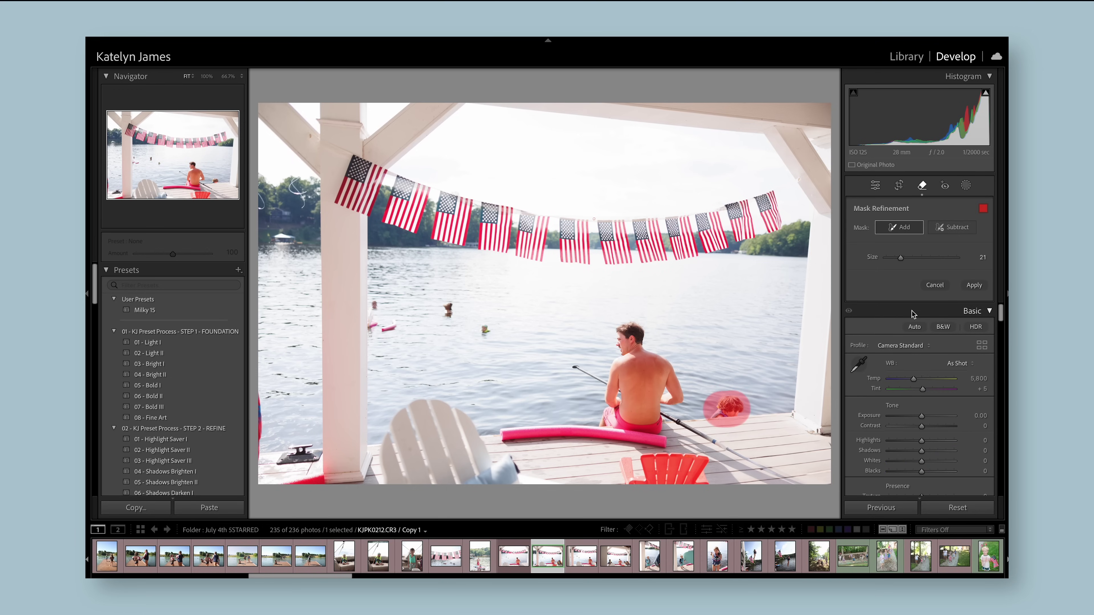
{"action": "left_click", "coordinate": [973, 286]}
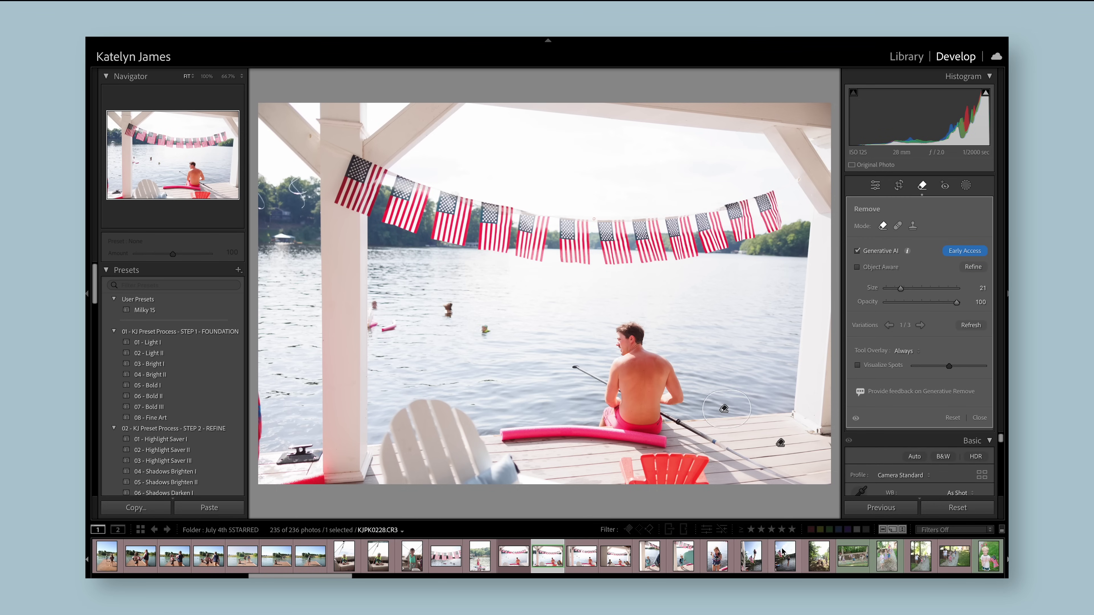
{"action": "left_click_drag", "start_coordinate": [649, 468], "coordinate": [701, 470]}
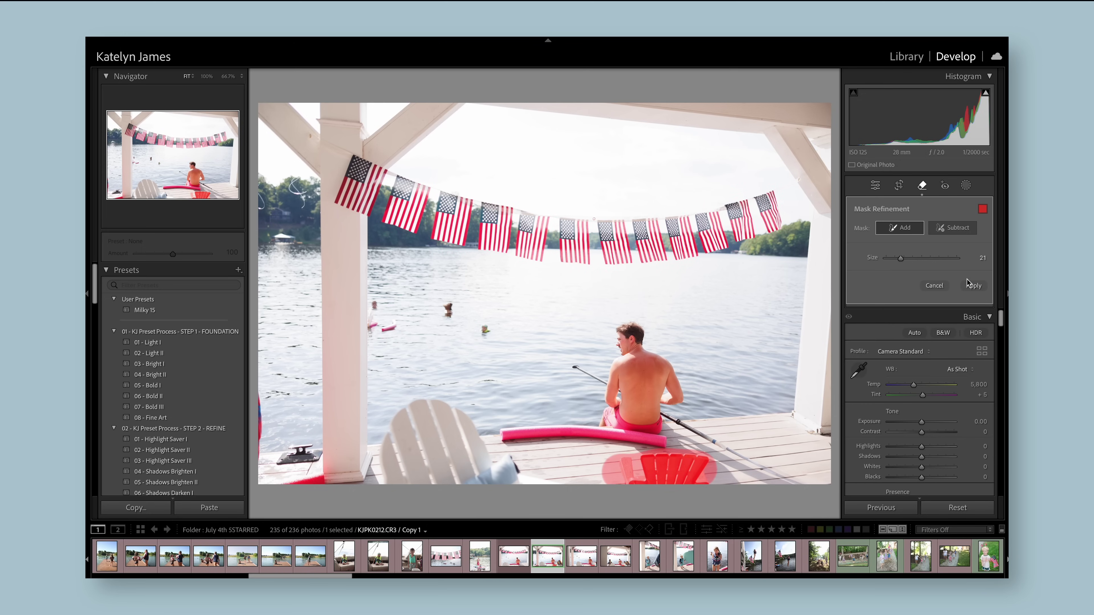
{"action": "left_click", "coordinate": [973, 285]}
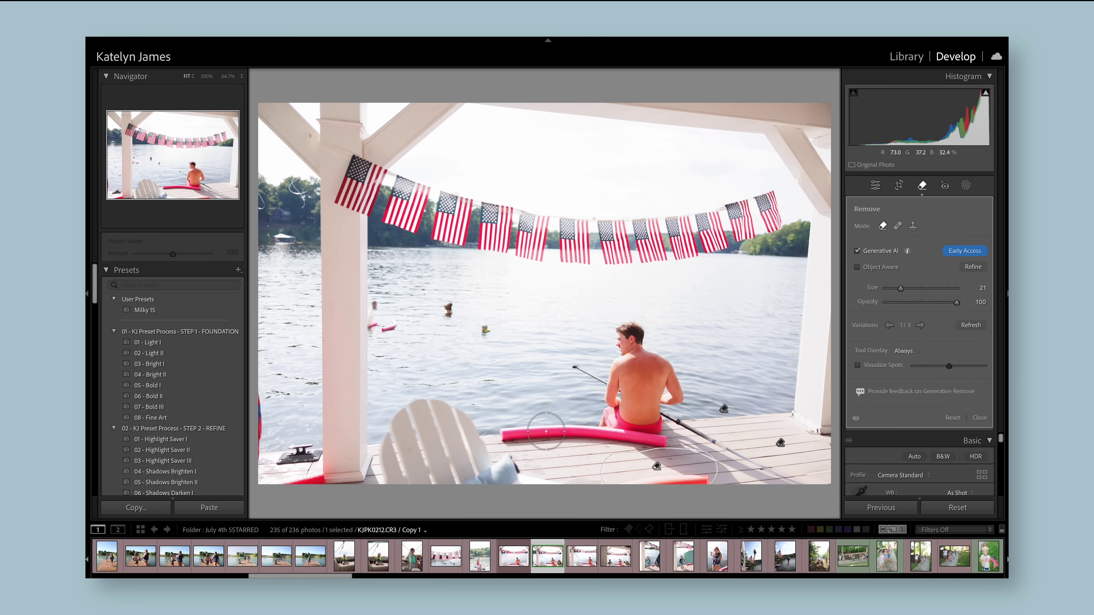
- Shrink the Remove brush to size 16 and generatively erase the pink pool noodle on the dock
{"action": "scroll", "coordinate": [516, 429], "scroll_direction": "down", "scroll_amount": 4}
{"action": "scroll", "coordinate": [503, 430], "scroll_direction": "down", "scroll_amount": 1}
{"action": "left_click_drag", "start_coordinate": [505, 433], "coordinate": [658, 441]}
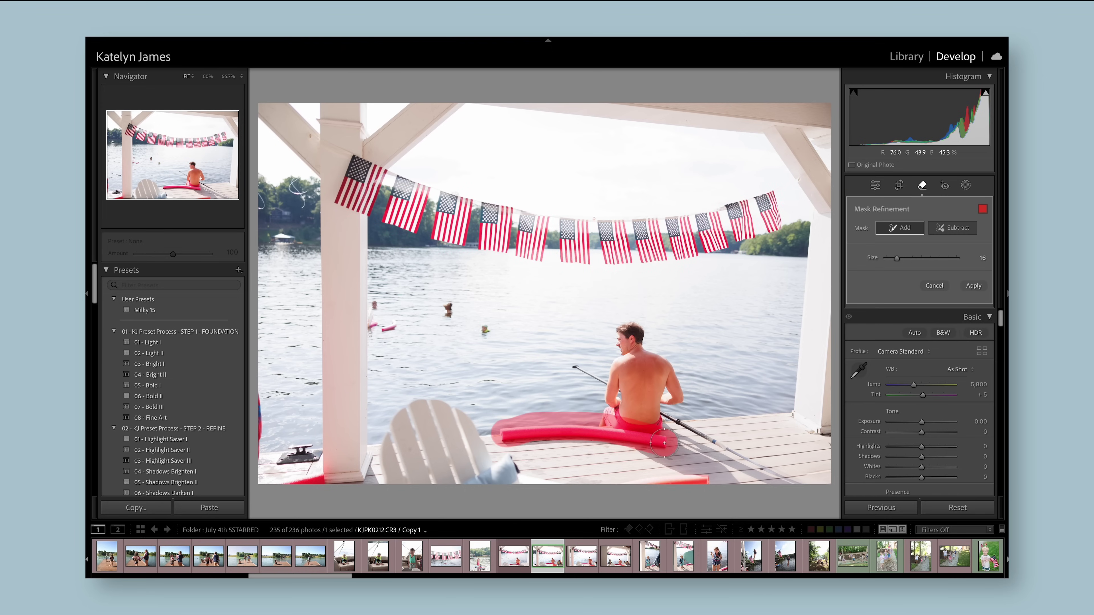
{"action": "left_click", "coordinate": [973, 286]}
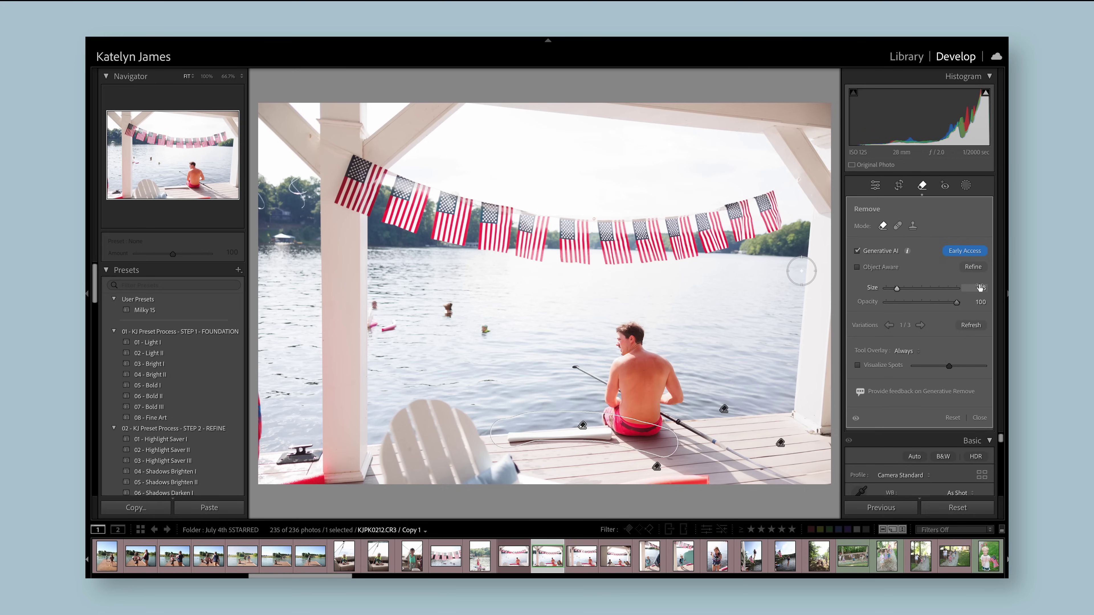
- Close the Remove tool, zoom in and pan over the dock to inspect removals, then return to Fit
{"action": "left_click", "coordinate": [922, 189]}
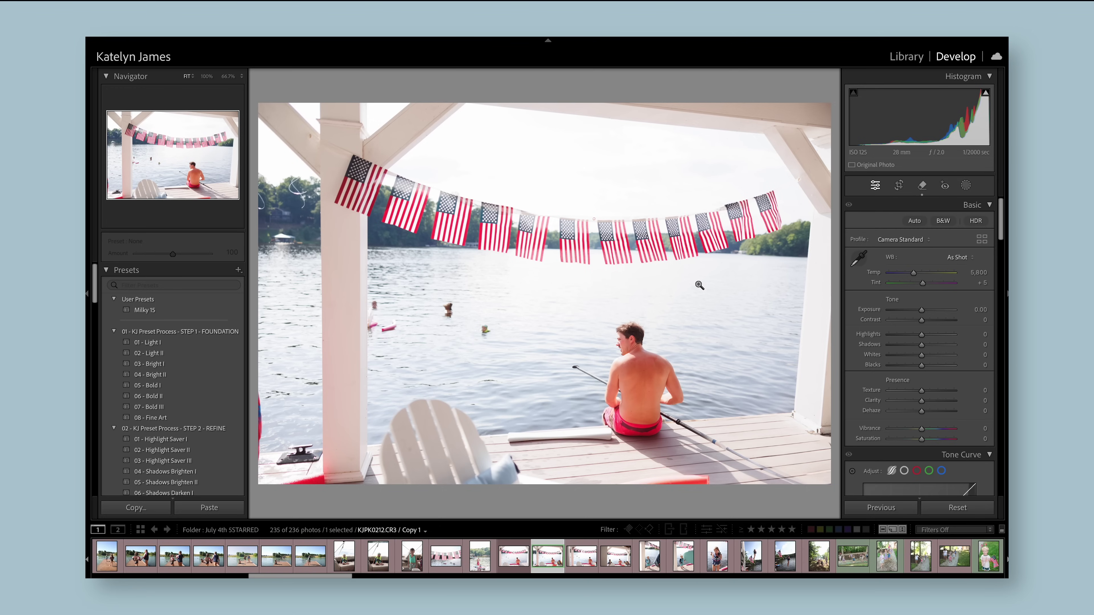
{"action": "left_click", "coordinate": [595, 434]}
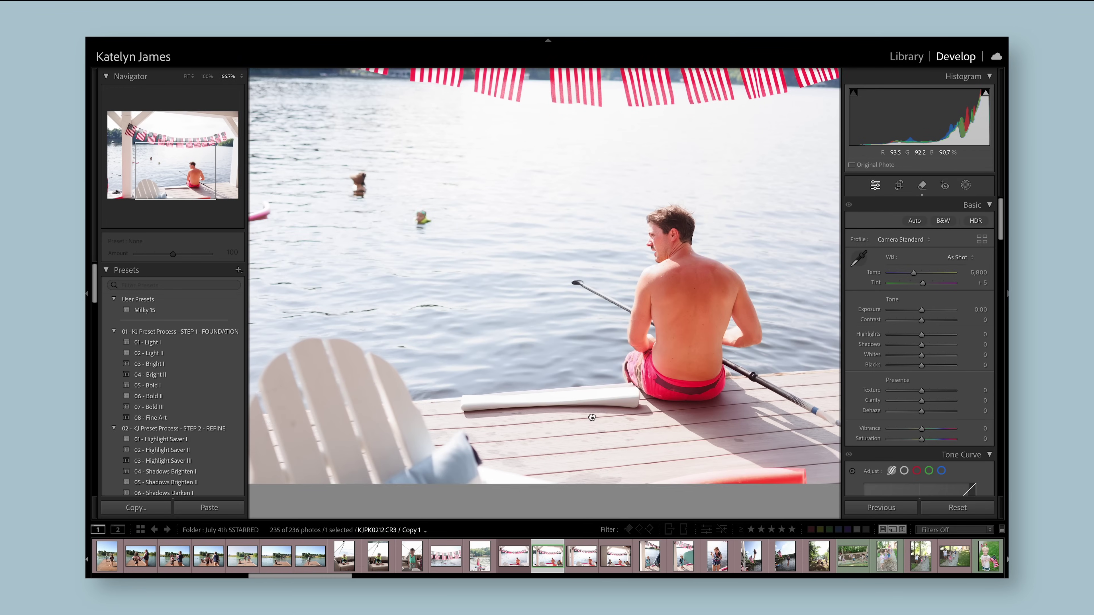
{"action": "left_click_drag", "start_coordinate": [579, 457], "coordinate": [592, 413]}
{"action": "left_click", "coordinate": [613, 405]}
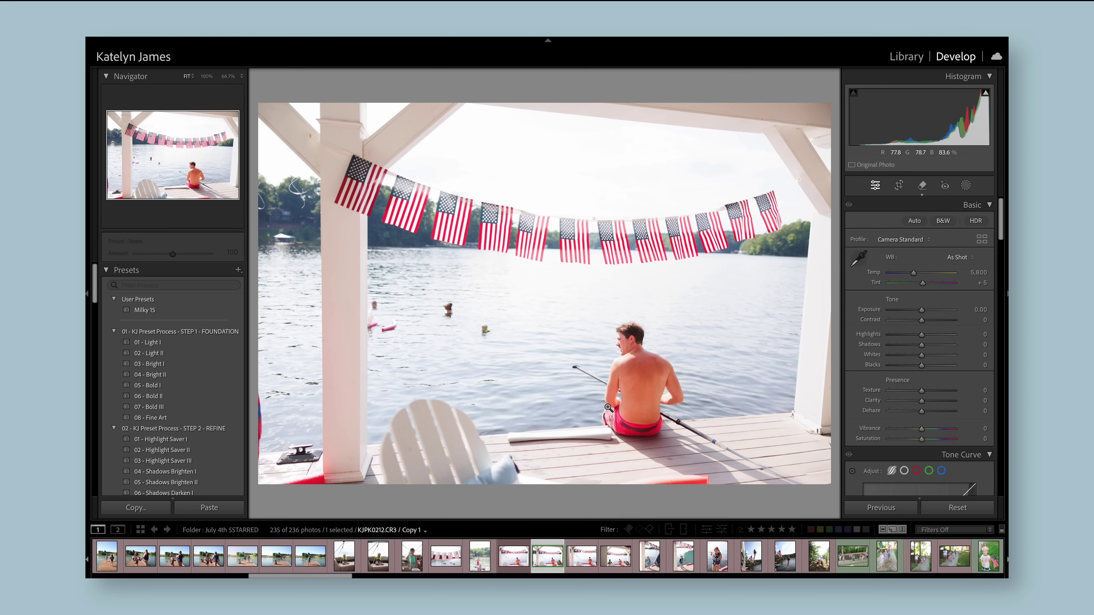
- Tighten the crop from the top corners around the dock and commit it
{"action": "left_click", "coordinate": [899, 185]}
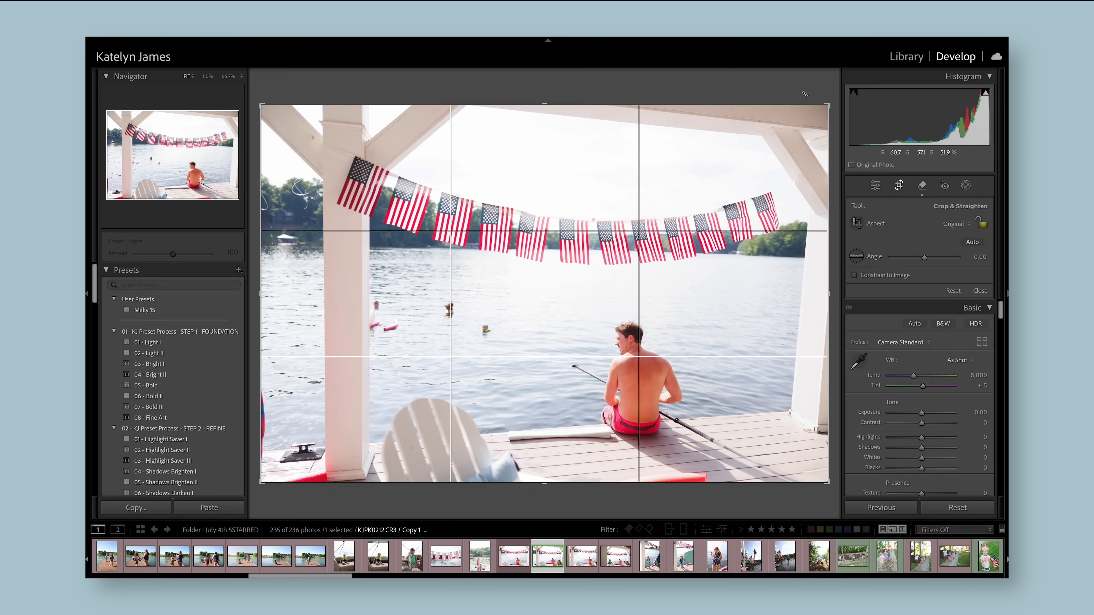
{"action": "left_click_drag", "start_coordinate": [829, 105], "coordinate": [816, 111]}
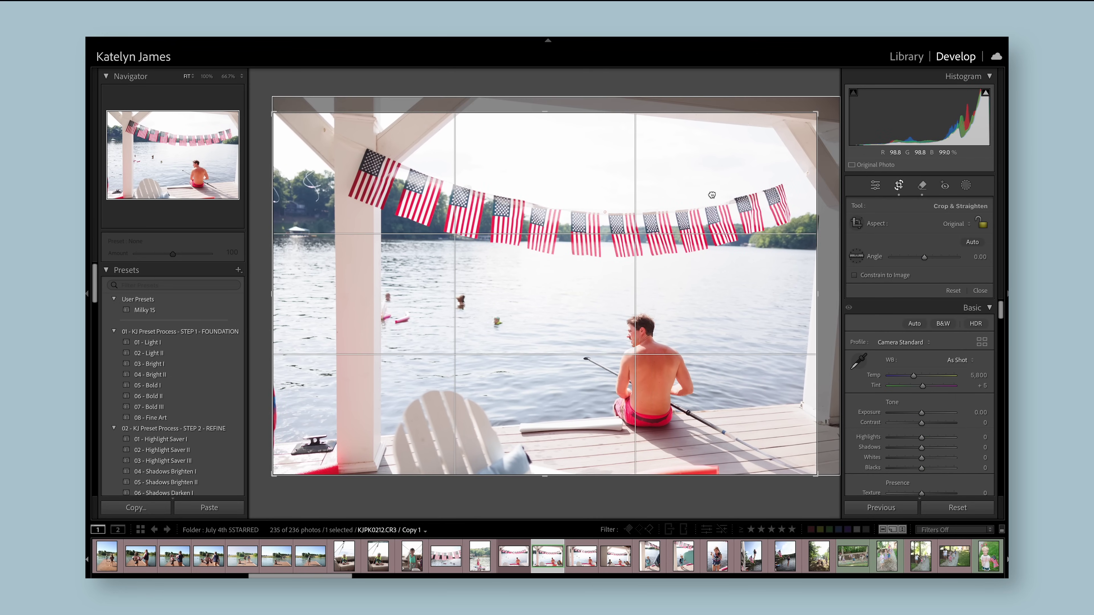
{"action": "left_click_drag", "start_coordinate": [735, 183], "coordinate": [662, 206]}
{"action": "left_click_drag", "start_coordinate": [272, 112], "coordinate": [298, 126]}
{"action": "left_click", "coordinate": [979, 290]}
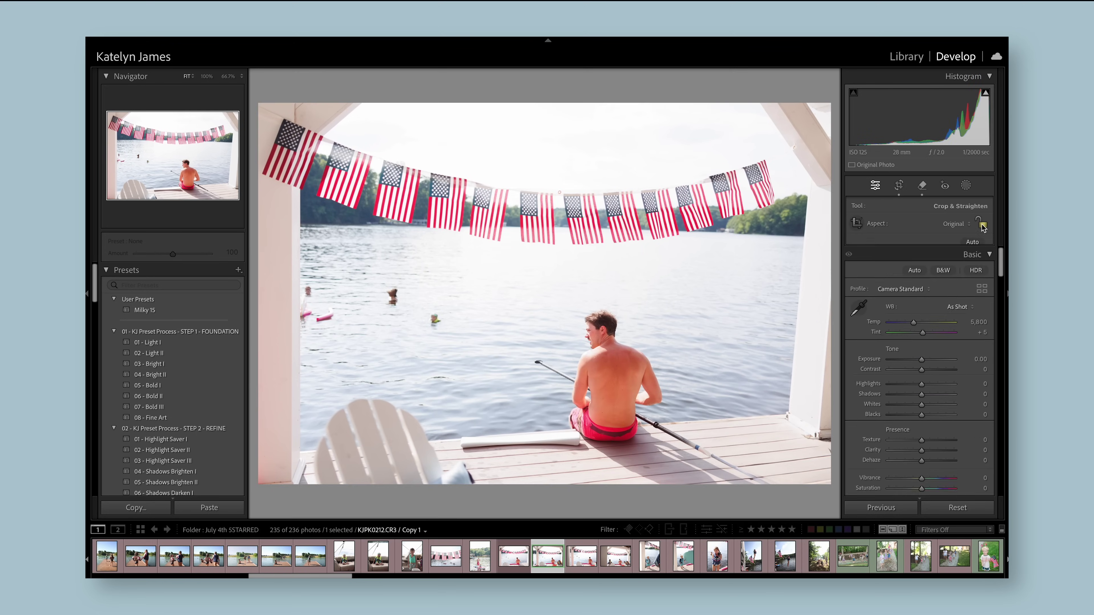
{"action": "key", "text": "ctrl+z"}
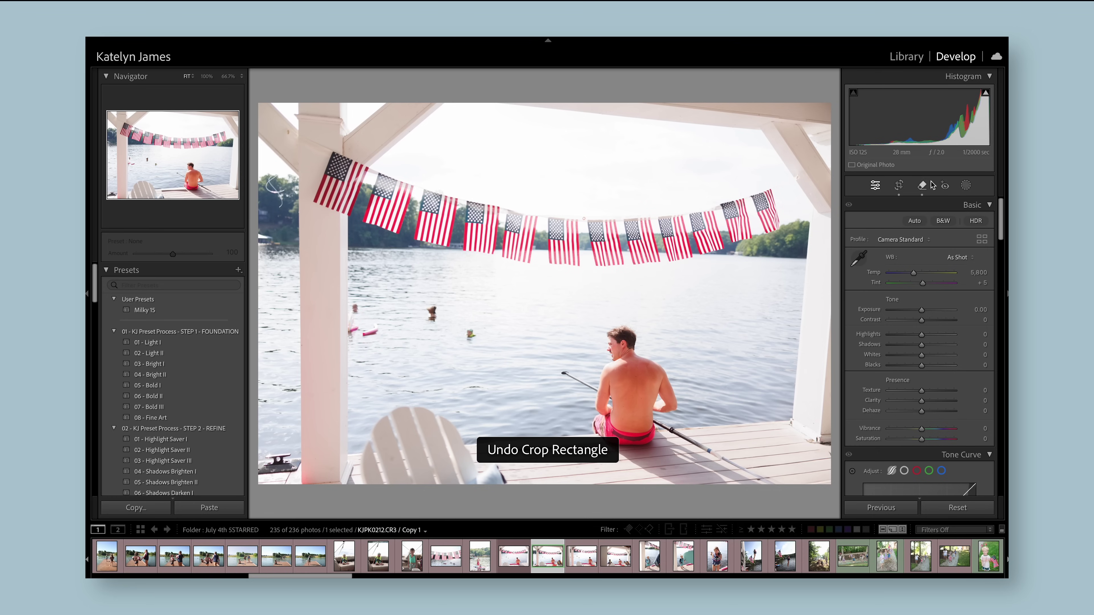
{"action": "left_click", "coordinate": [898, 185]}
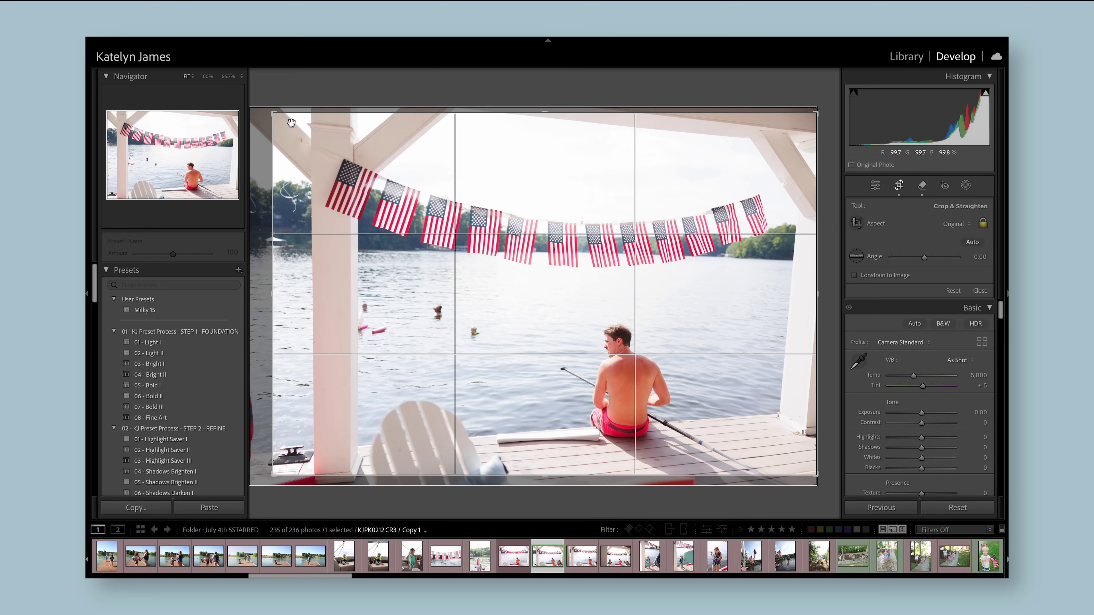
{"action": "left_click_drag", "start_coordinate": [270, 121], "coordinate": [297, 136]}
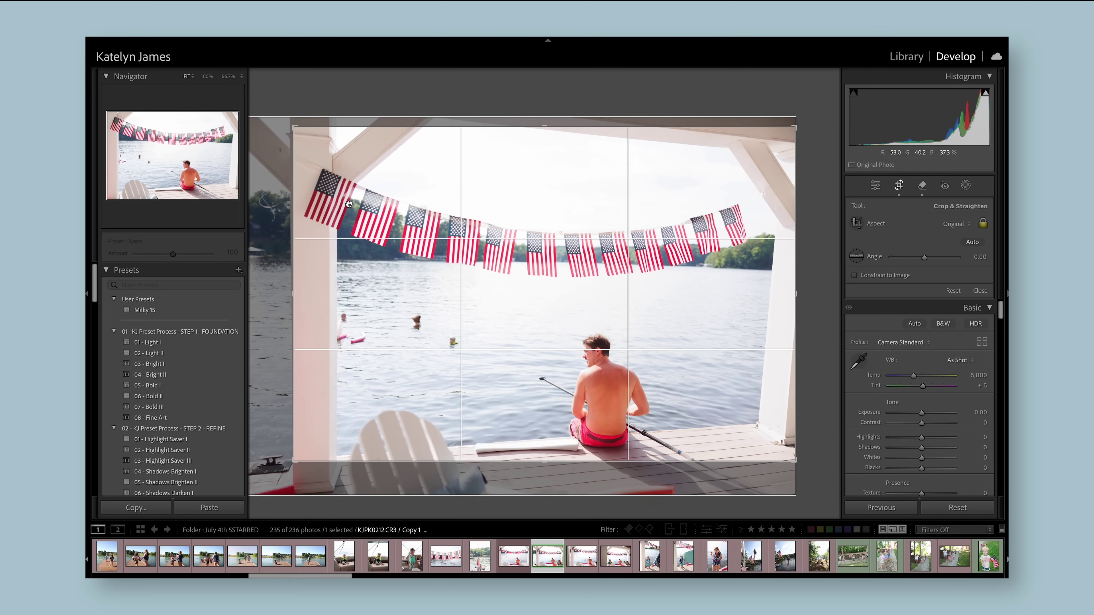
{"action": "key", "text": "Return"}
- Straighten the photo to an angle of −1.15, trim the bottom-left slightly, and commit
{"action": "left_click", "coordinate": [899, 185]}
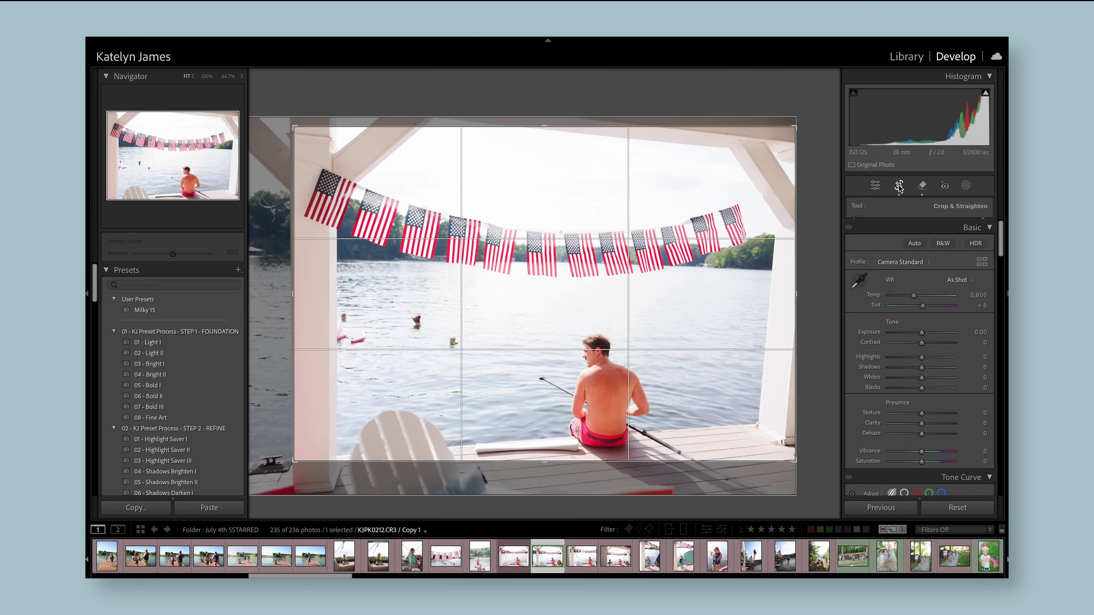
{"action": "left_click_drag", "start_coordinate": [829, 175], "coordinate": [825, 168]}
{"action": "left_click_drag", "start_coordinate": [295, 460], "coordinate": [300, 461]}
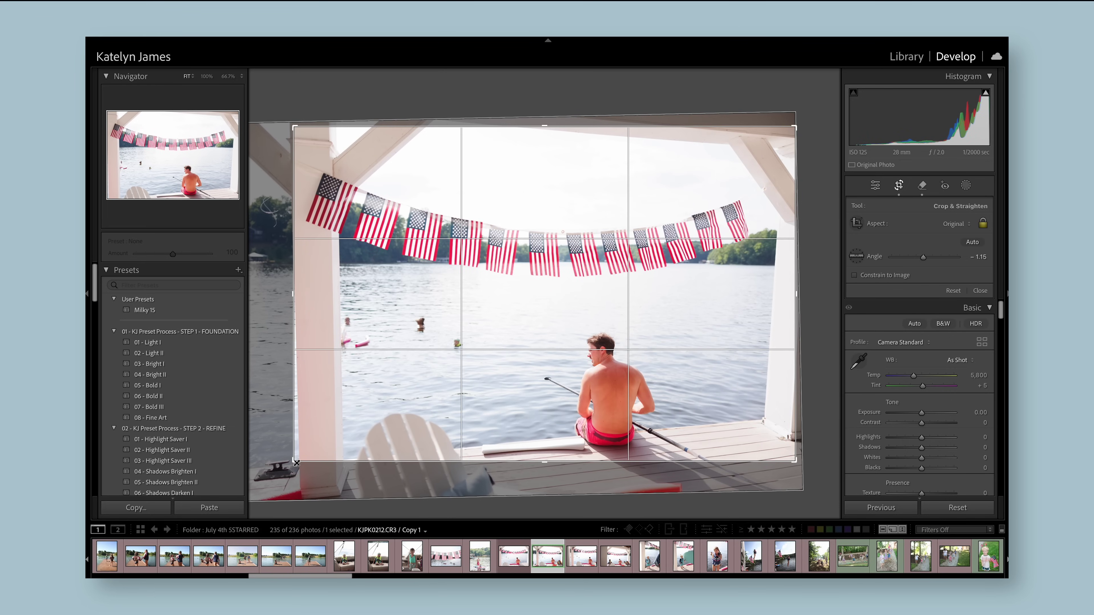
{"action": "key", "text": "Return"}
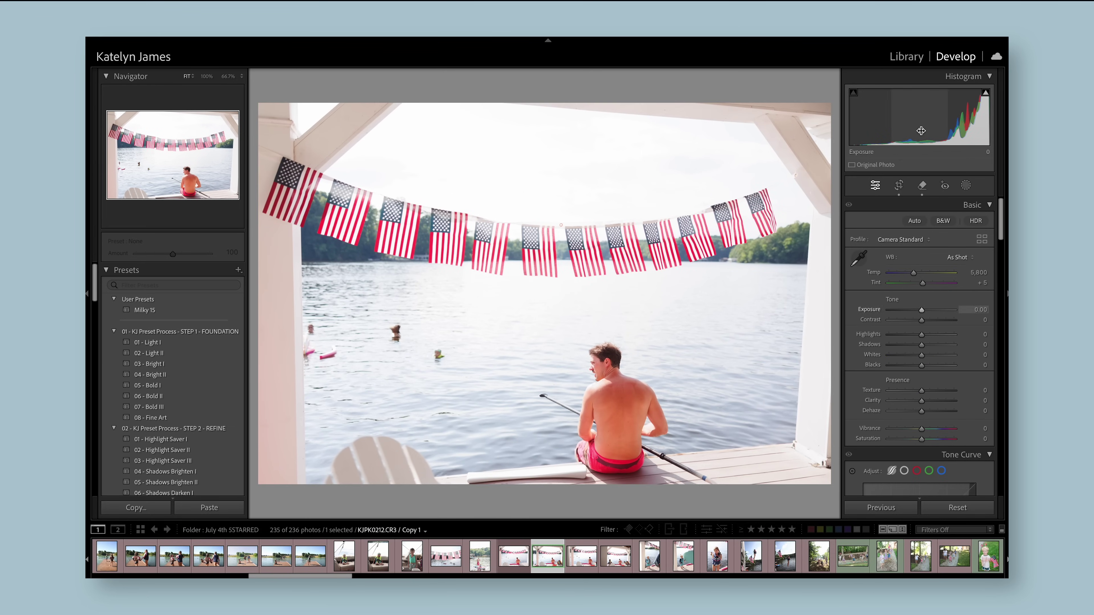
- Shift the photo slightly higher within the crop and commit it
{"action": "left_click", "coordinate": [899, 185]}
{"action": "mouse_move", "coordinate": [642, 280]}
{"action": "left_mouse_down"}
{"action": "mouse_move", "coordinate": [642, 243]}
{"action": "mouse_move", "coordinate": [642, 284]}
{"action": "left_mouse_up"}
{"action": "key", "text": "Return"}
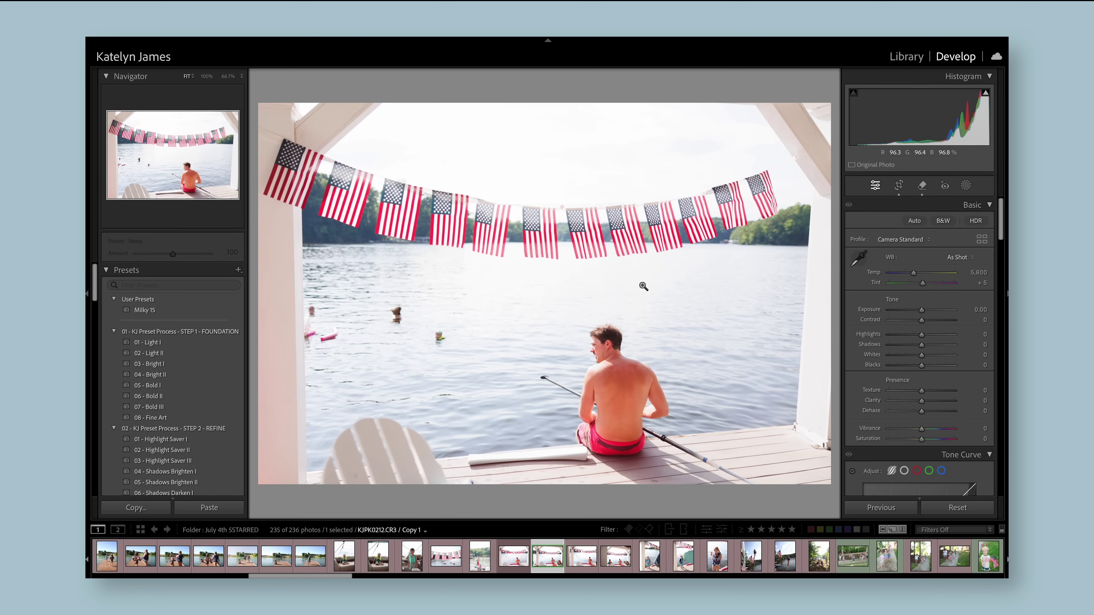
- Create a virtual copy (Copy 2), reset it to the unedited original, and switch to the Remove tool
{"action": "key", "text": "ctrl+apostrophe"}
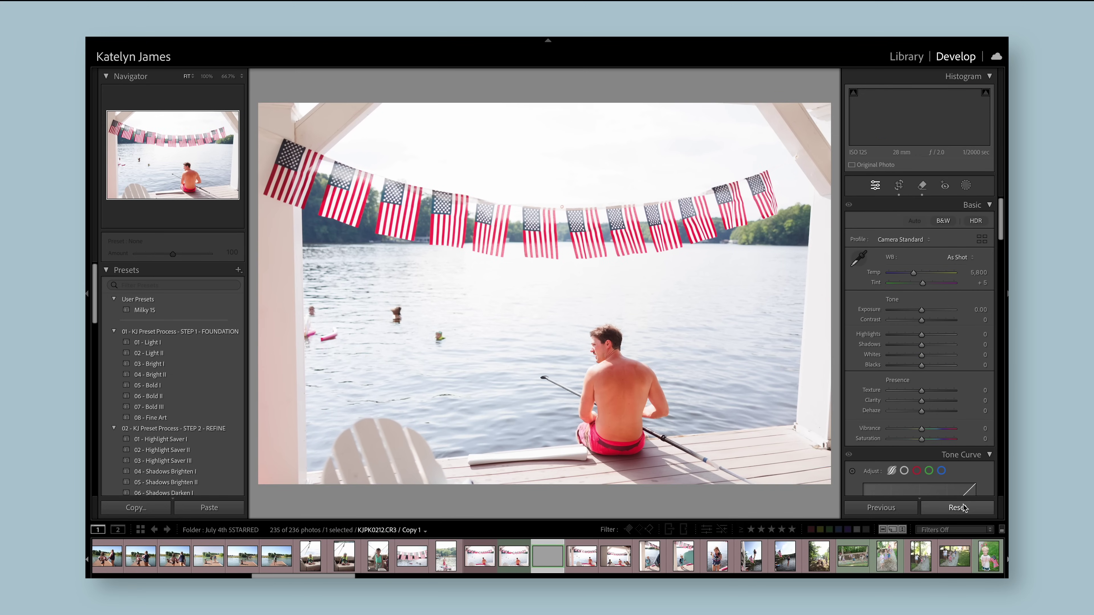
{"action": "left_click", "coordinate": [962, 507]}
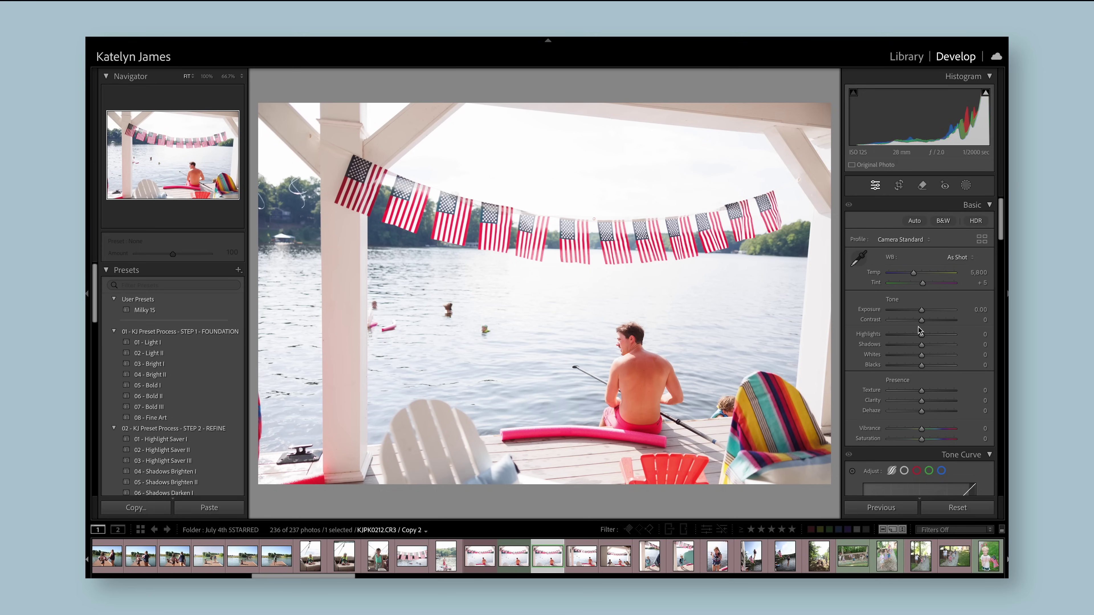
{"action": "left_click", "coordinate": [922, 185]}
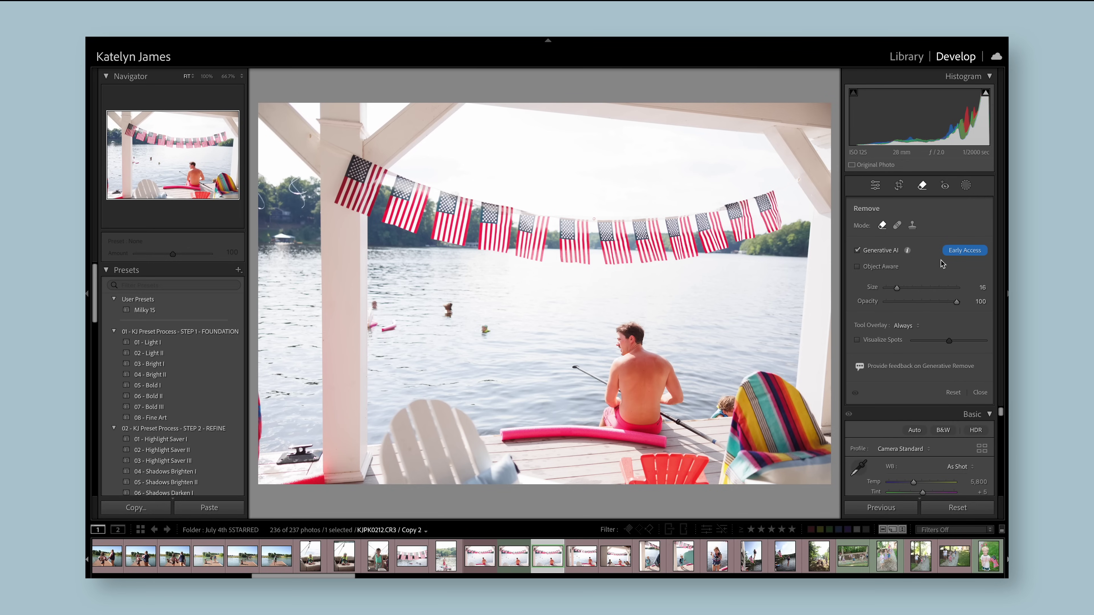
- Go back to the previous photo, Copy 1, in the filmstrip
{"action": "key", "text": "Left"}
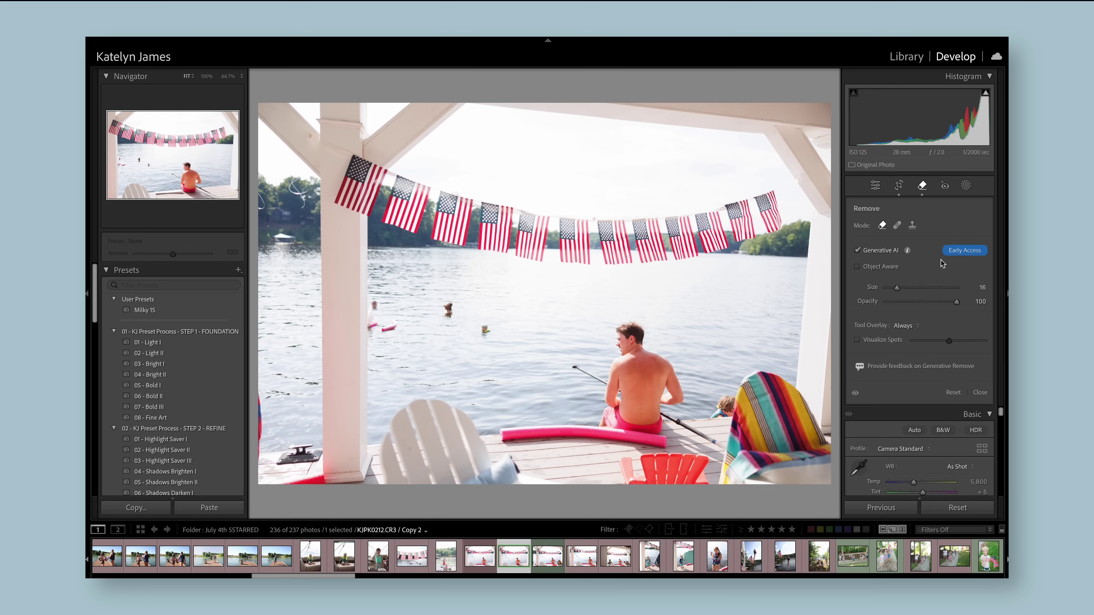